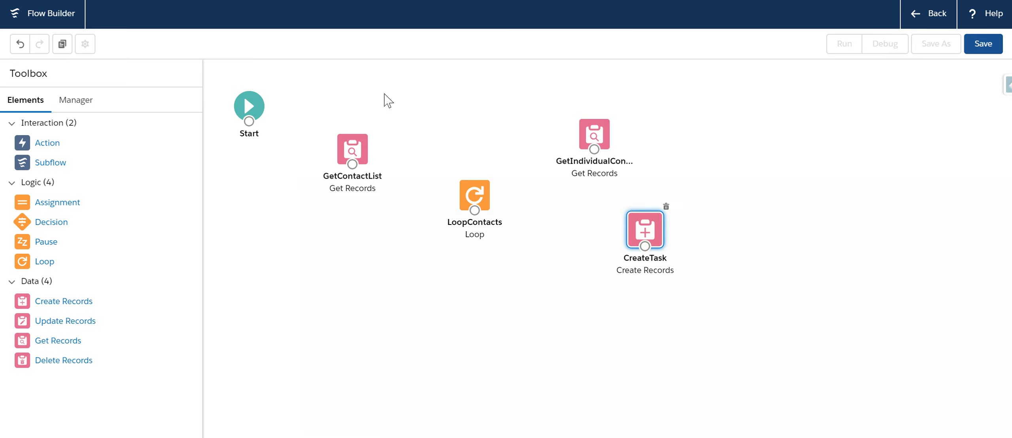
Step: Review the GetContactList, LoopContacts and GetIndividualContact settings, closing each without changes
double_click(353, 148)
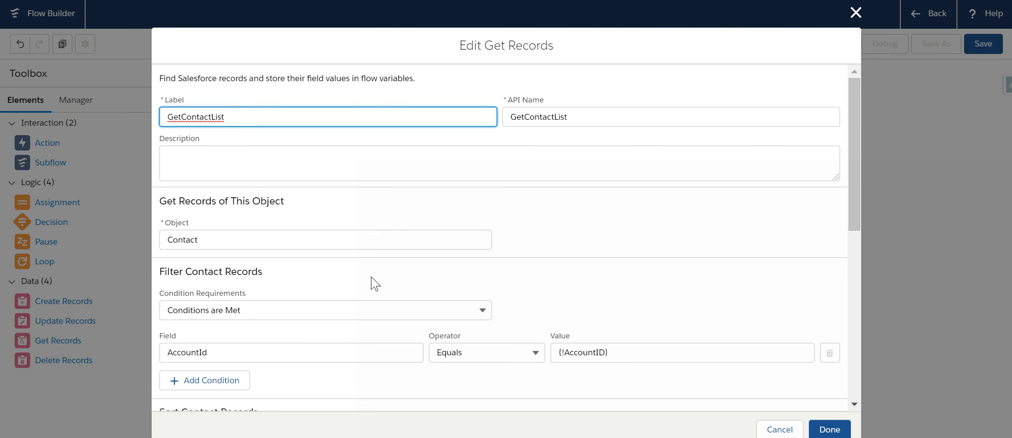
scroll(396, 289, "down", 1)
scroll(395, 288, "down", 3)
scroll(396, 289, "down", 1)
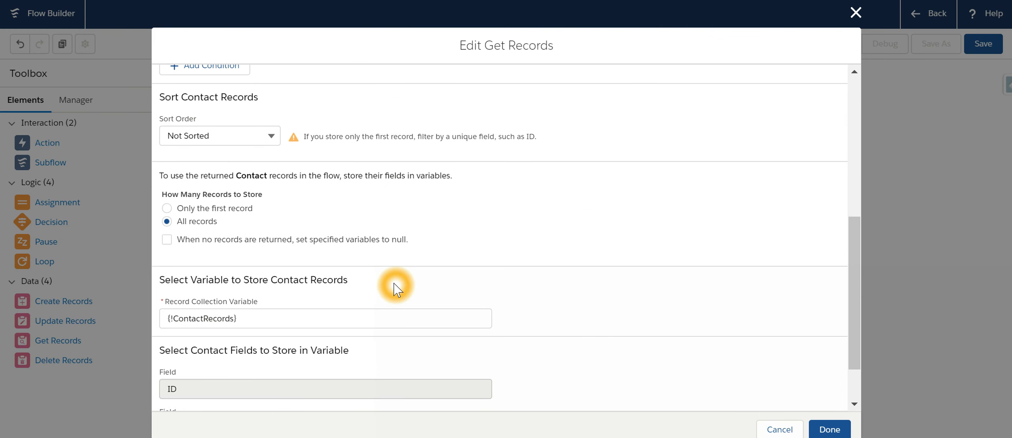
scroll(395, 289, "up", 2)
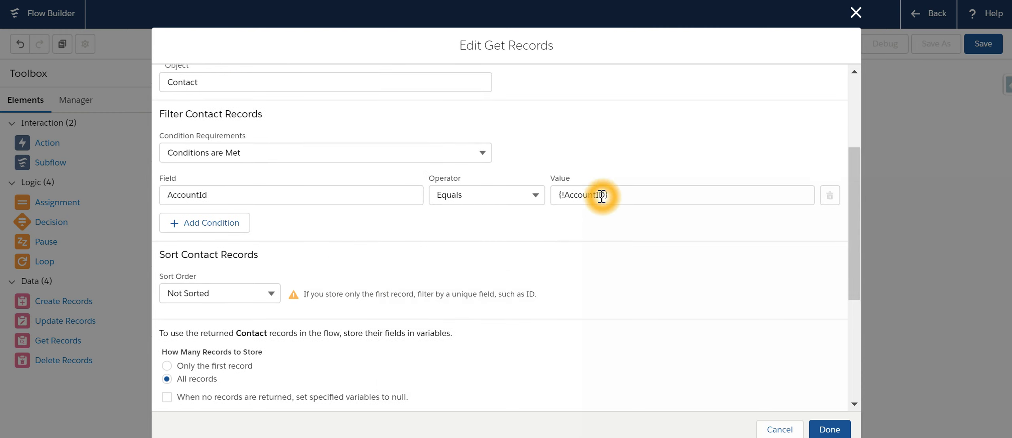
scroll(583, 253, "down", 3)
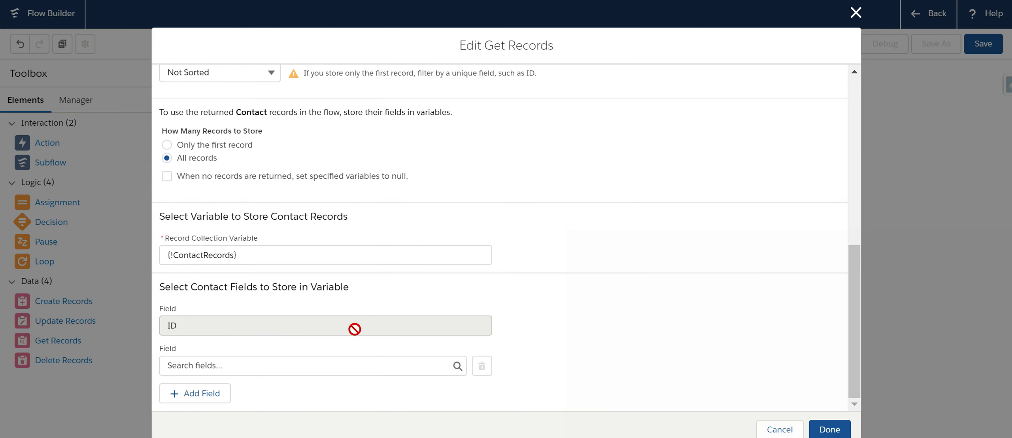
left_click(856, 15)
left_click(476, 198)
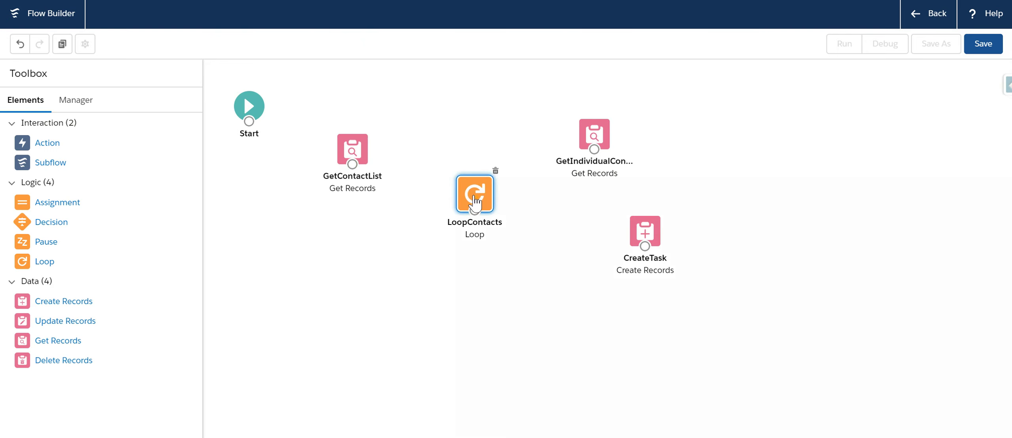
double_click(476, 198)
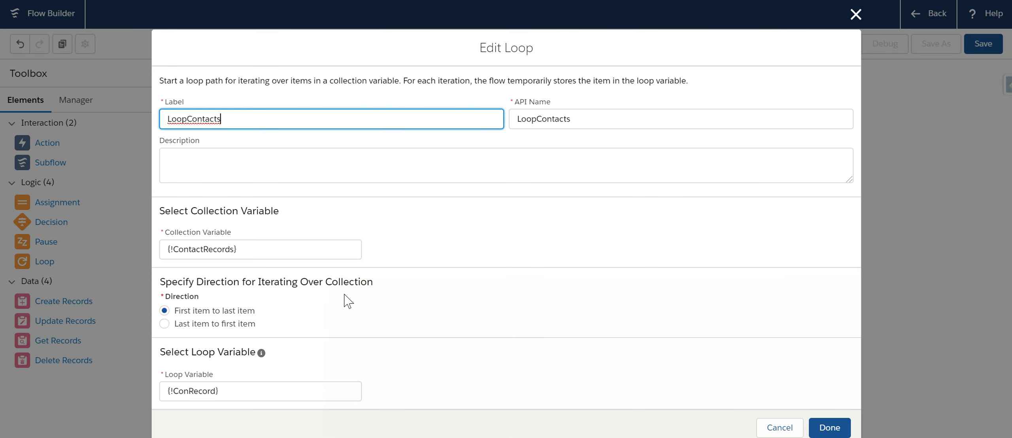
left_click(438, 253)
left_click(250, 252)
left_click(242, 250)
left_click(239, 250)
left_click(854, 16)
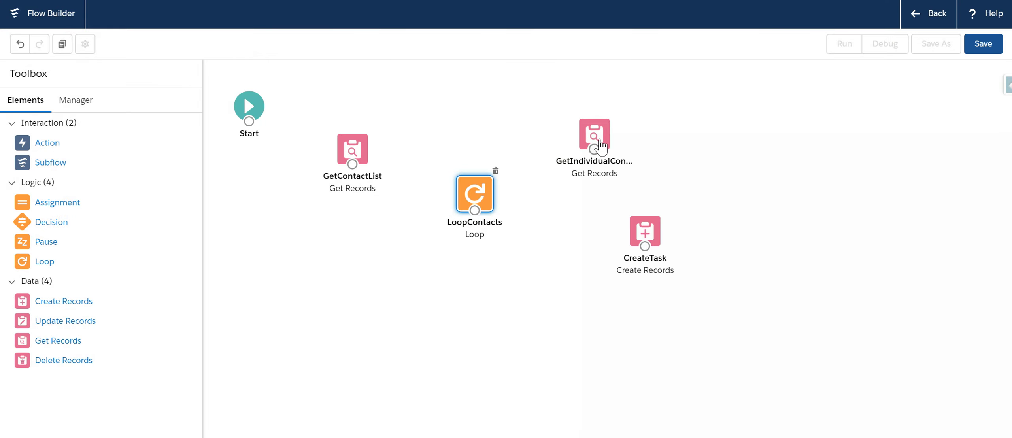
double_click(600, 144)
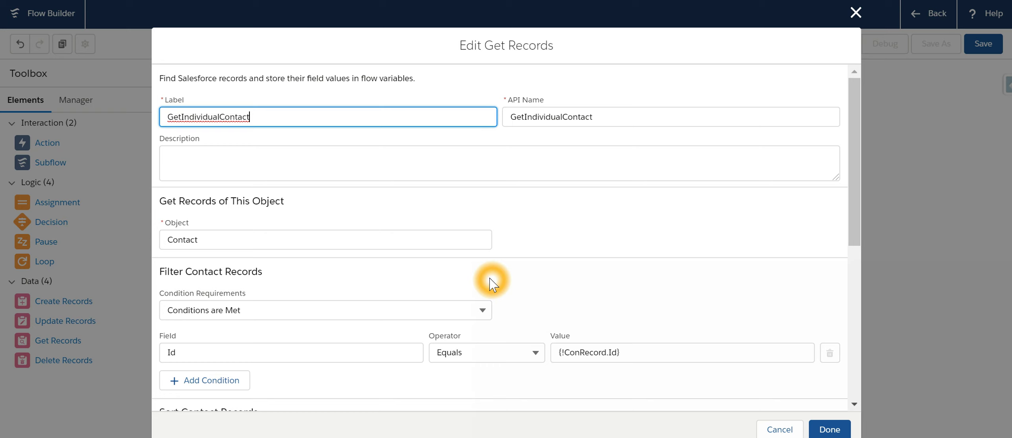
scroll(515, 273, "down", 3)
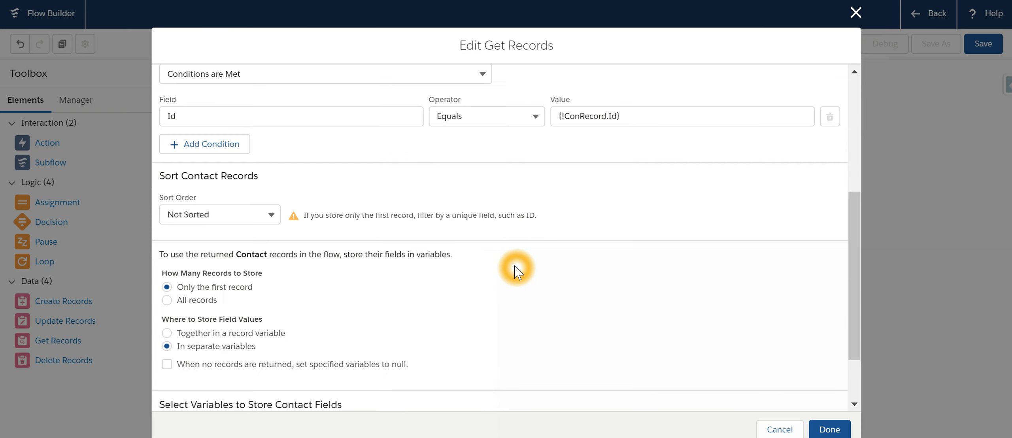
scroll(515, 272, "down", 1)
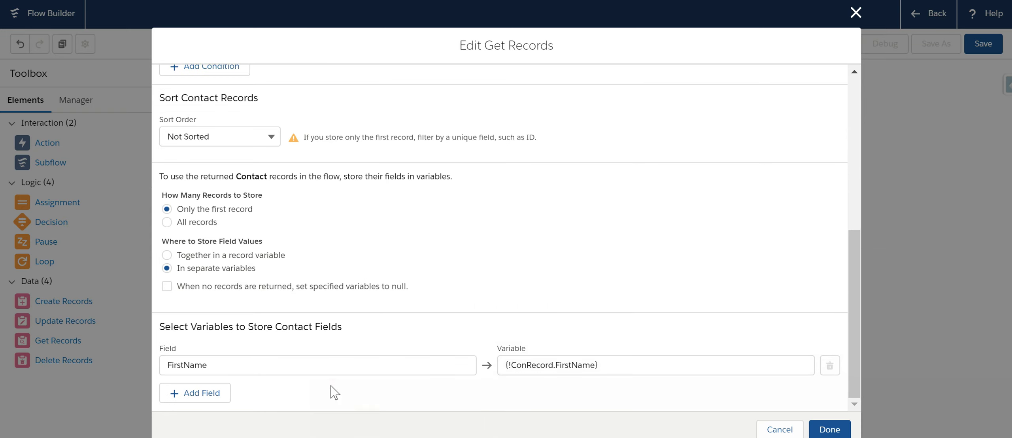
left_click(523, 370)
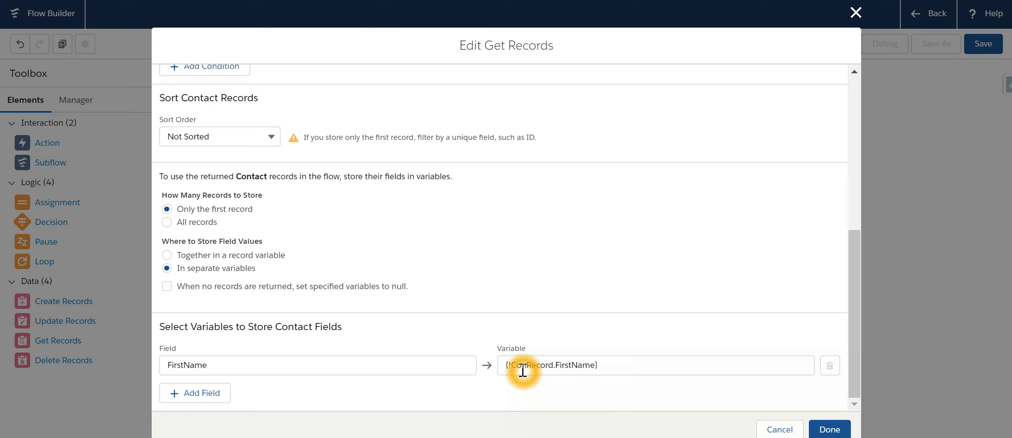
left_click(770, 431)
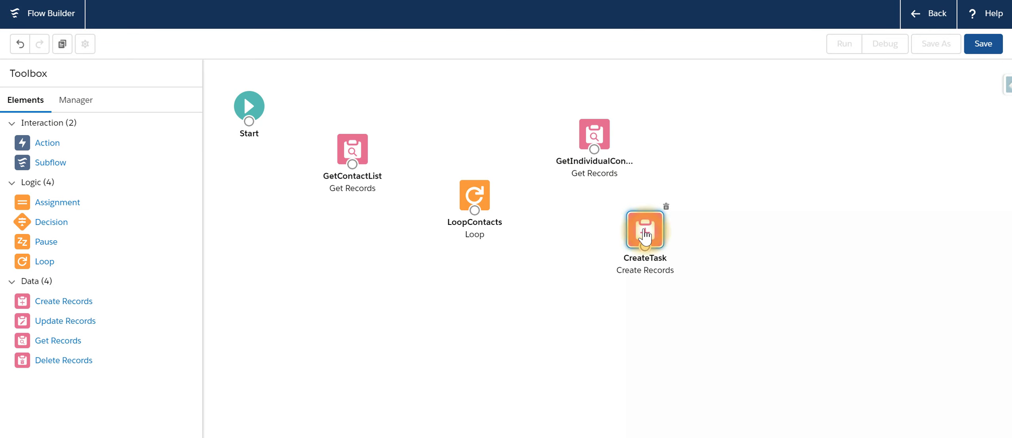
Step: In the CreateTask element, choose ActivityDate as the first Task field
double_click(644, 231)
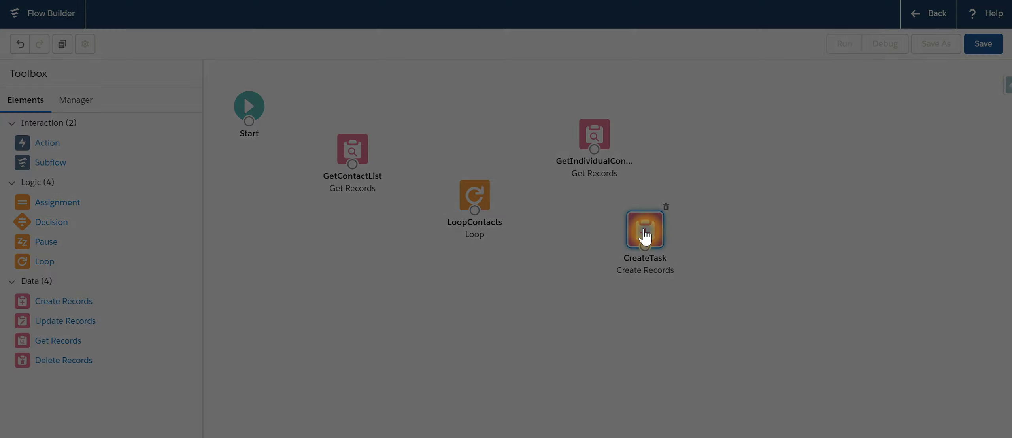
scroll(372, 251, "down", 1)
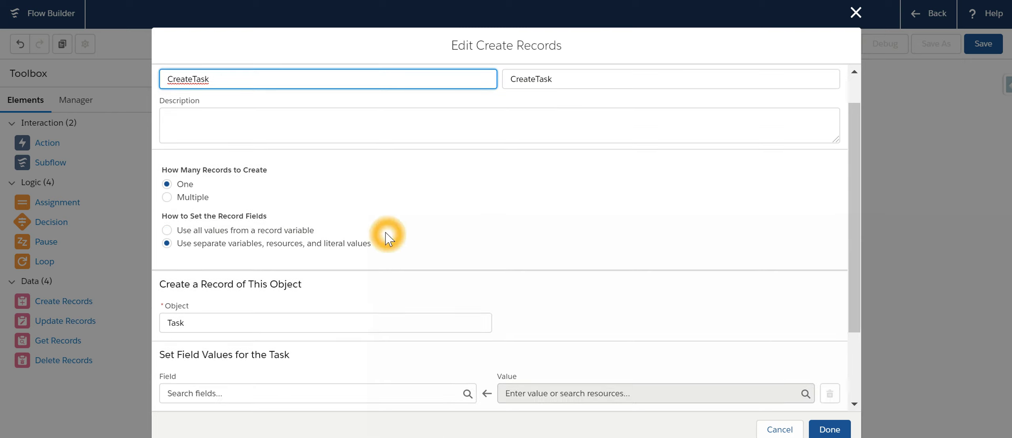
scroll(380, 237, "down", 2)
left_click(328, 296)
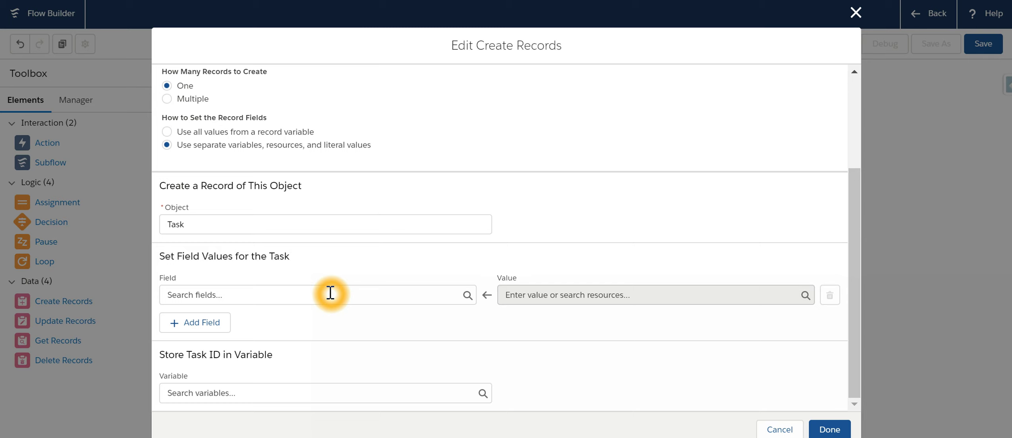
left_click(330, 294)
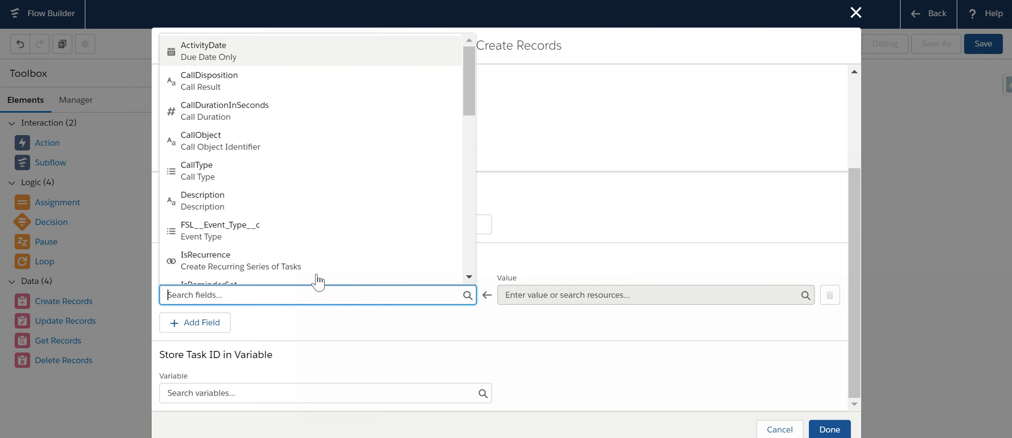
left_click(255, 85)
left_click(265, 50)
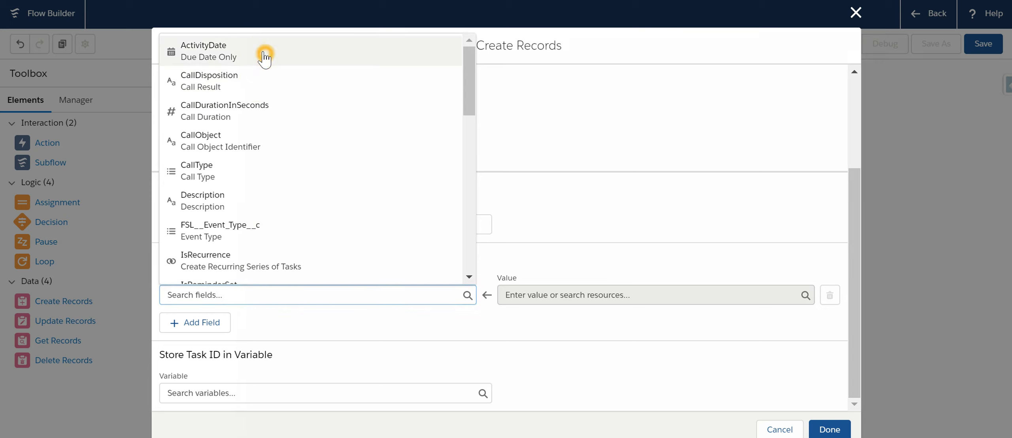
Step: Set ActivityDate's value to $Flow.CurrentDateTime and add a second field row
left_click(543, 293)
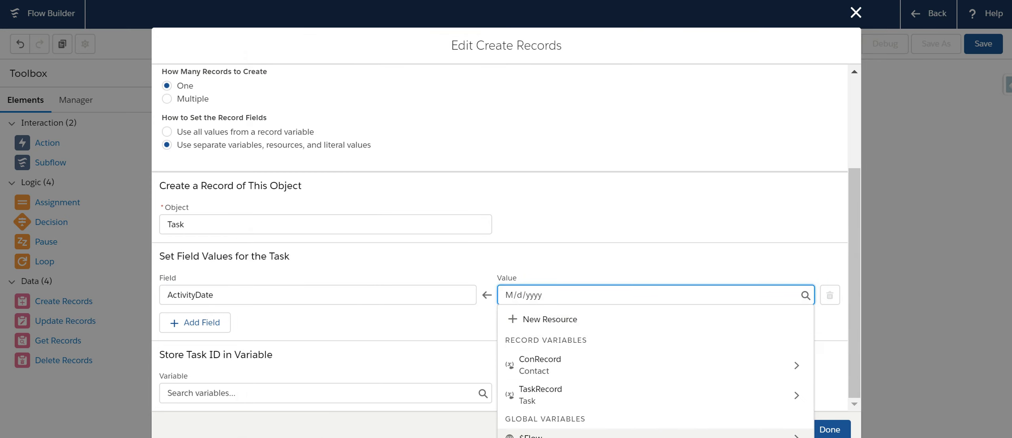
left_click(530, 434)
left_click(627, 354)
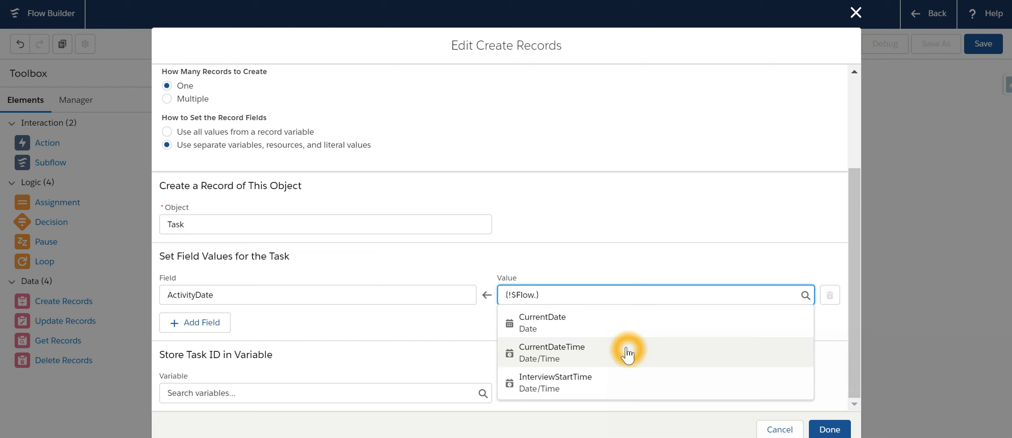
left_click(625, 353)
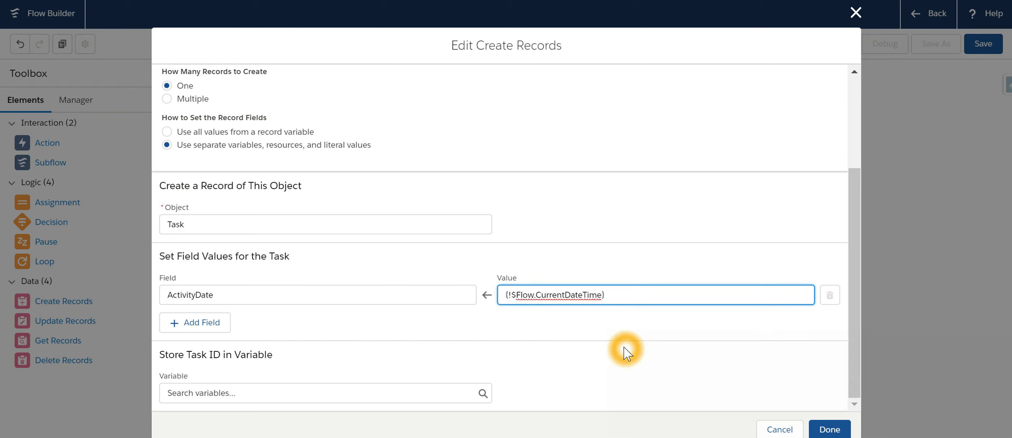
left_click(667, 309)
left_click(223, 315)
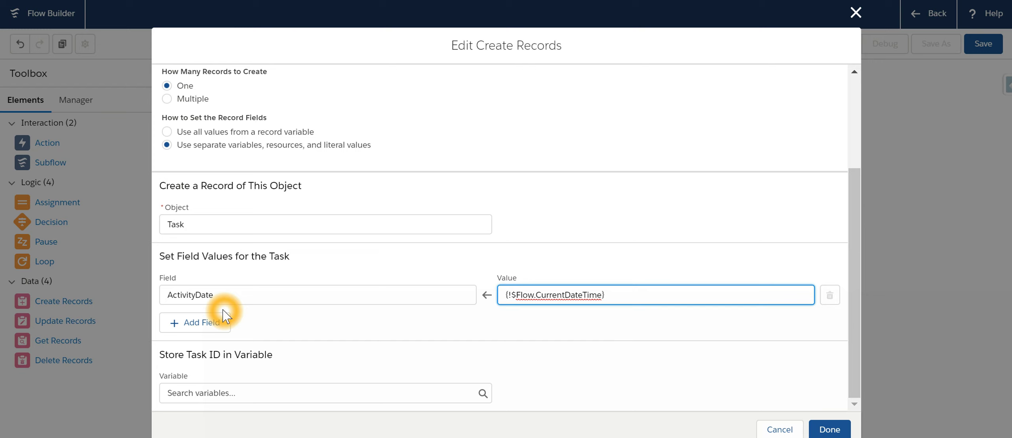
left_click(212, 324)
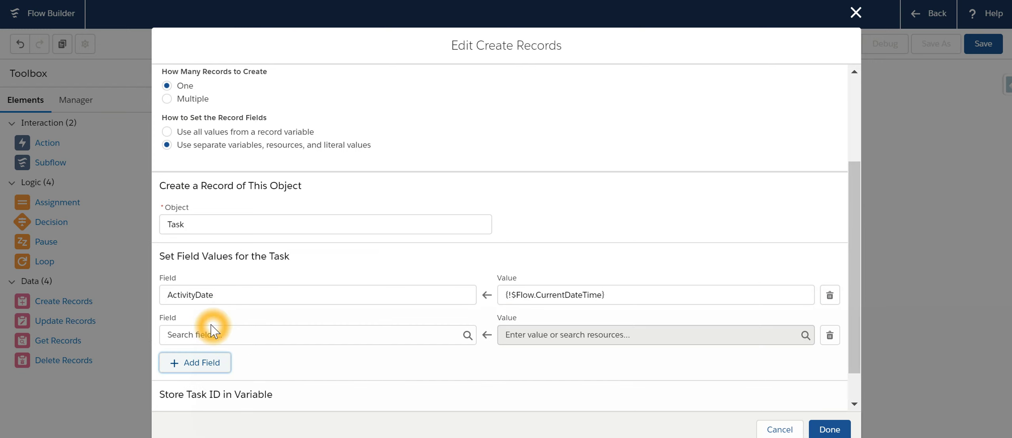
Step: Choose Subject as the second row's field and start a new resource for its value
left_click(323, 338)
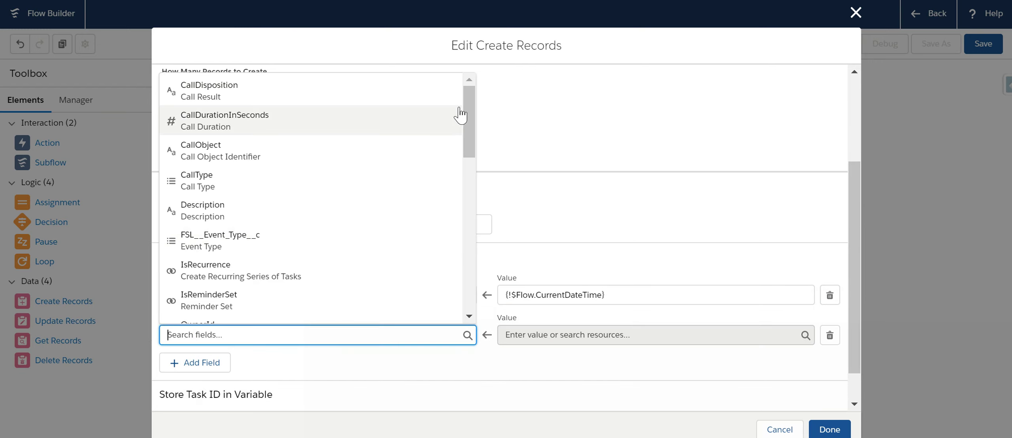
left_click_drag(469, 116, 466, 156)
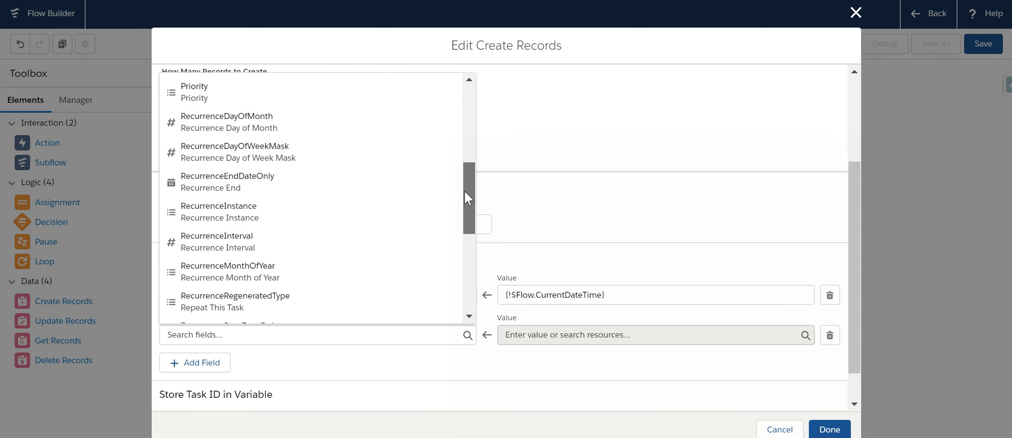
left_click_drag(466, 155, 459, 261)
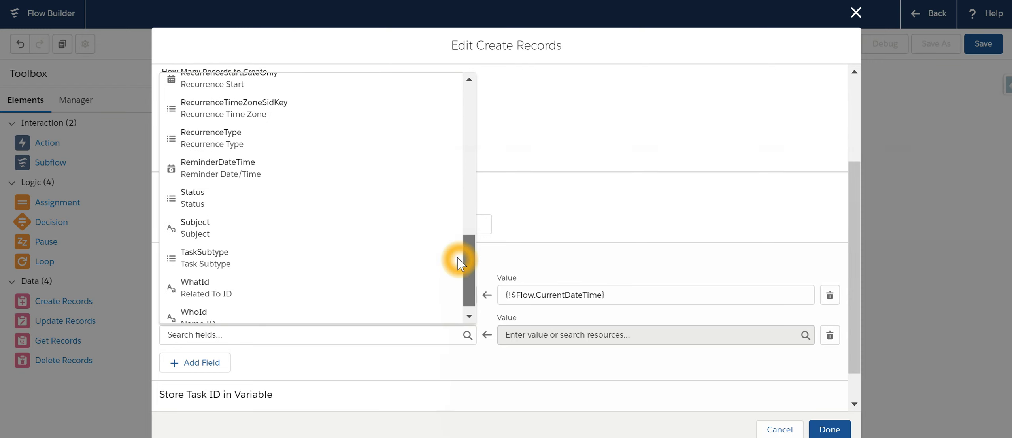
left_click(245, 234)
left_click(538, 333)
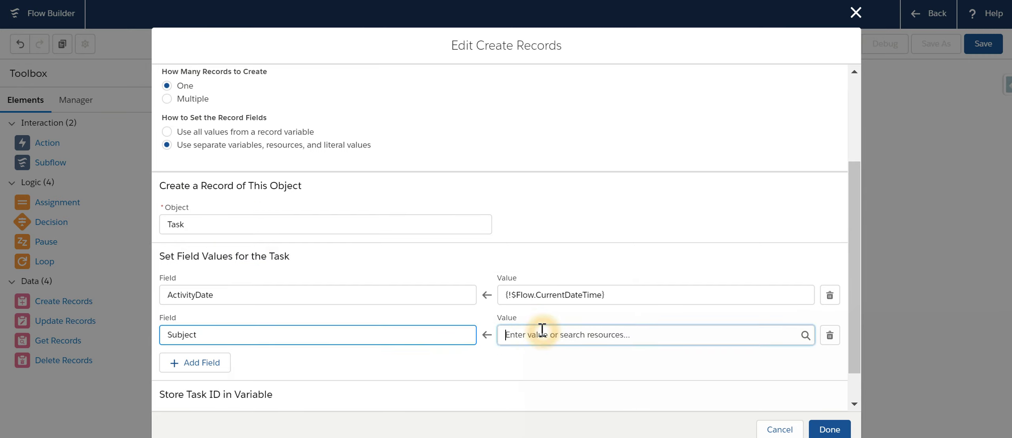
left_click(556, 89)
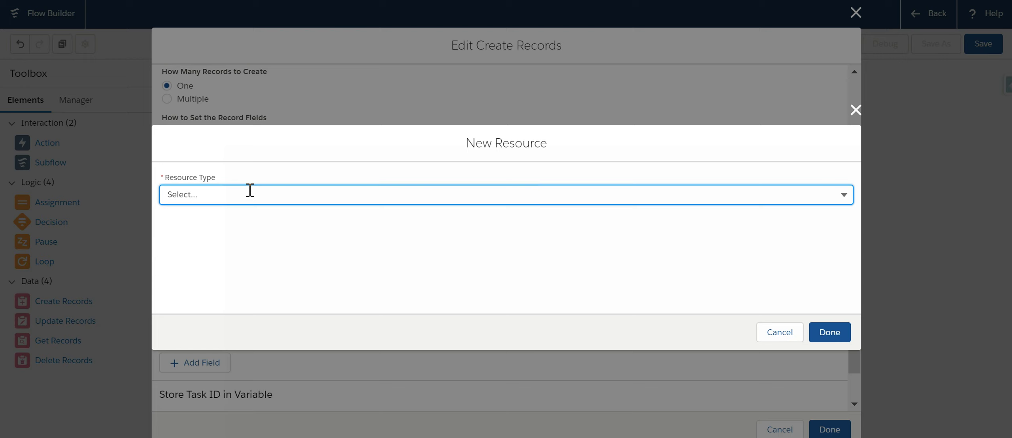
Step: Define text template TaskSubject with the body 'Please call {!ConRecord.FirstName}'
left_click(250, 191)
left_click(238, 291)
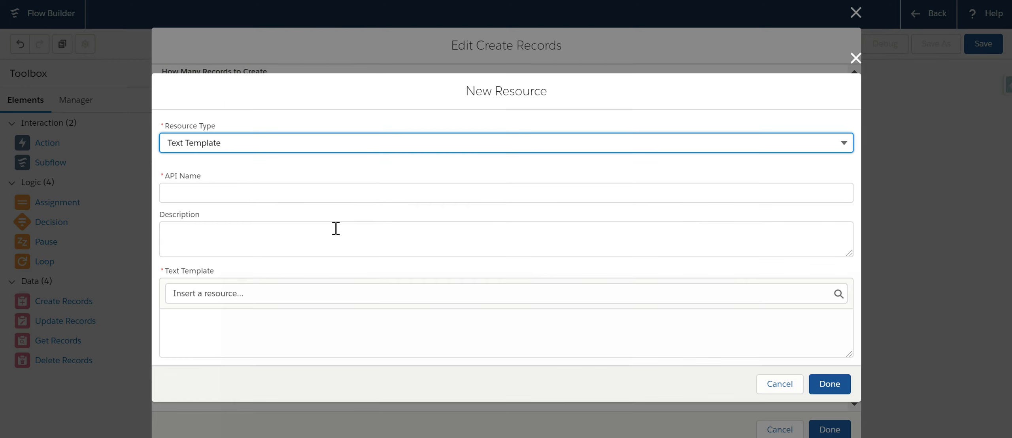
left_click(277, 191)
type("TaskSubject")
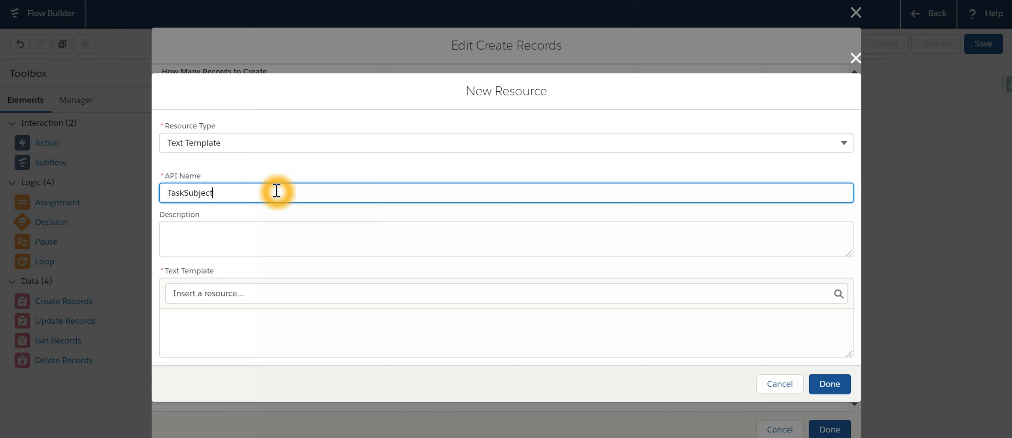
left_click(254, 329)
type("Please call")
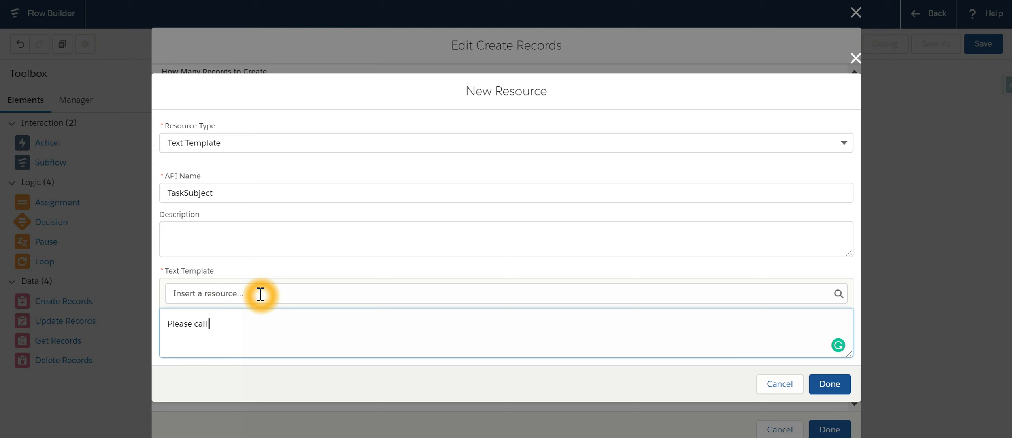
left_click(260, 295)
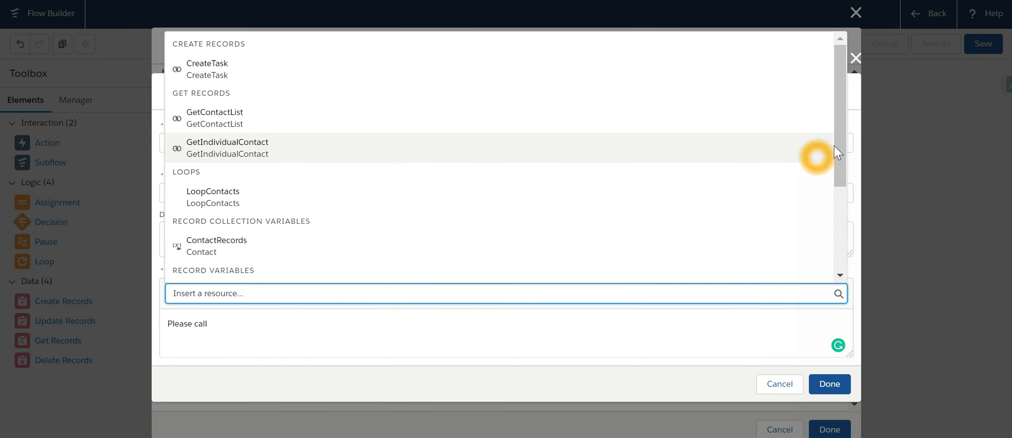
left_click_drag(838, 144, 840, 210)
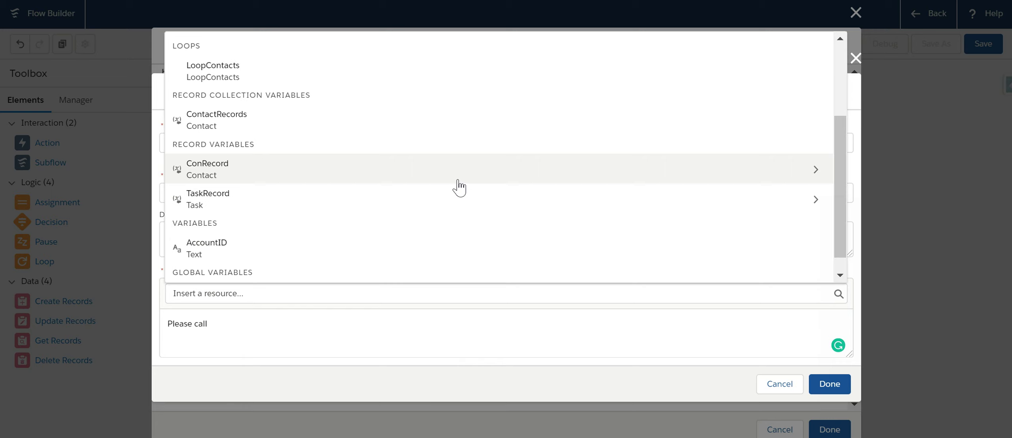
left_click(415, 181)
left_click(413, 179)
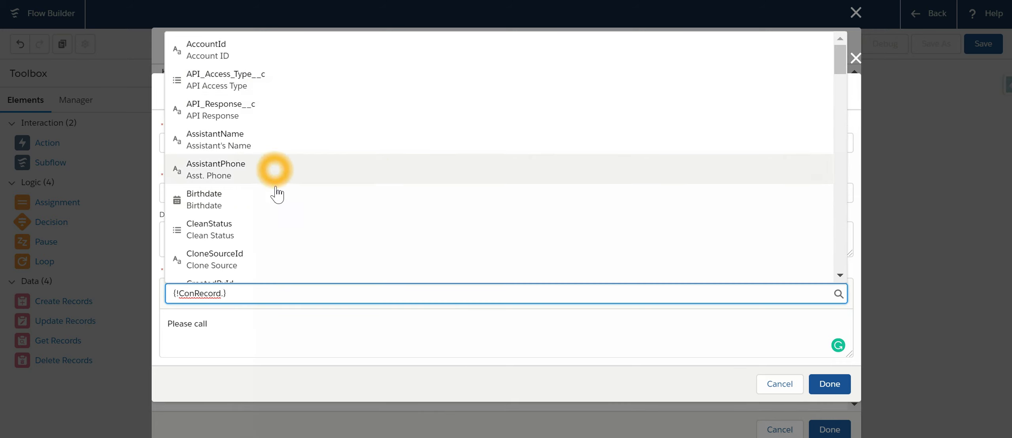
scroll(279, 213, "down", 1)
scroll(280, 214, "down", 1)
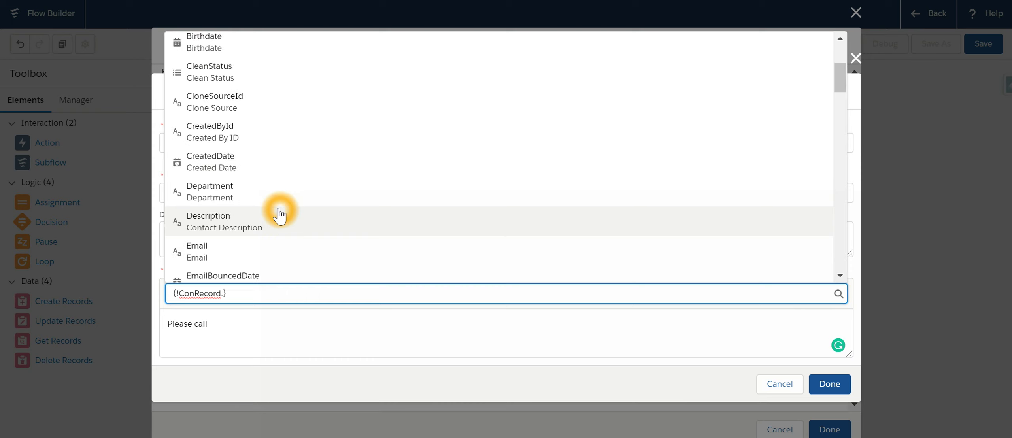
scroll(280, 214, "down", 1)
scroll(279, 214, "down", 1)
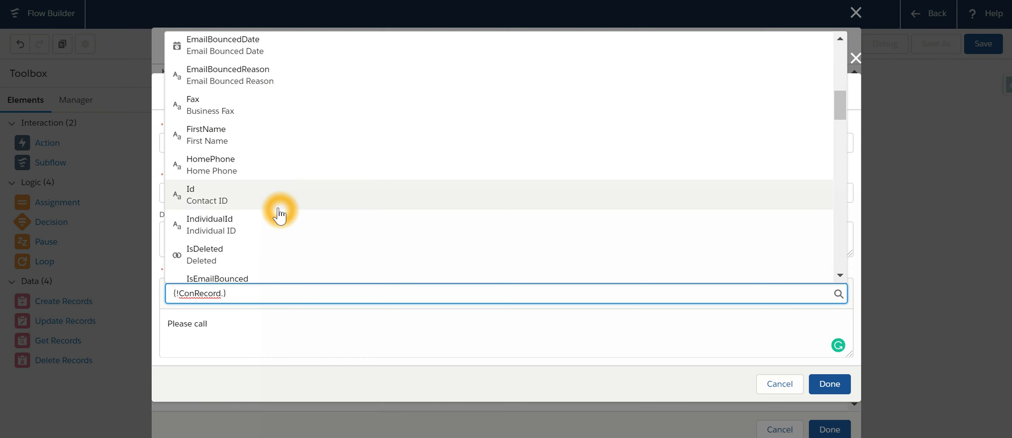
scroll(280, 214, "down", 1)
scroll(280, 213, "down", 1)
scroll(280, 213, "down", 1)
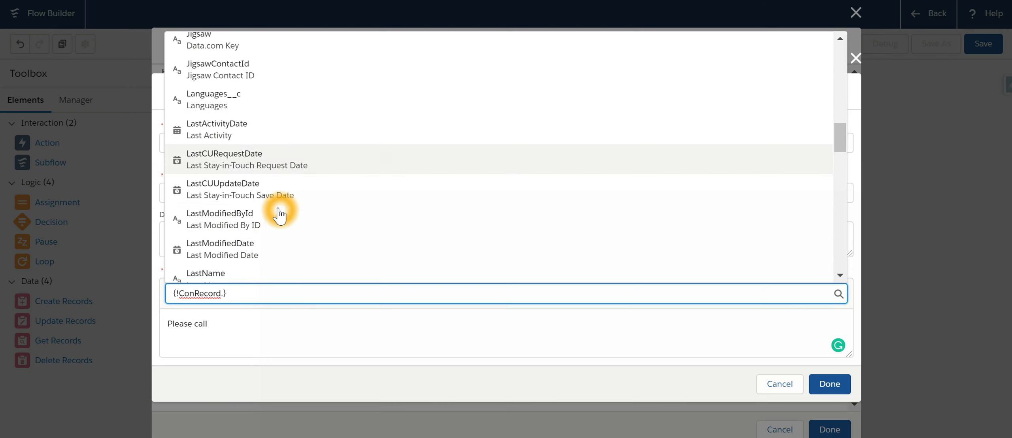
scroll(279, 213, "down", 1)
scroll(279, 213, "down", 1)
scroll(279, 214, "down", 1)
scroll(279, 214, "down", 1)
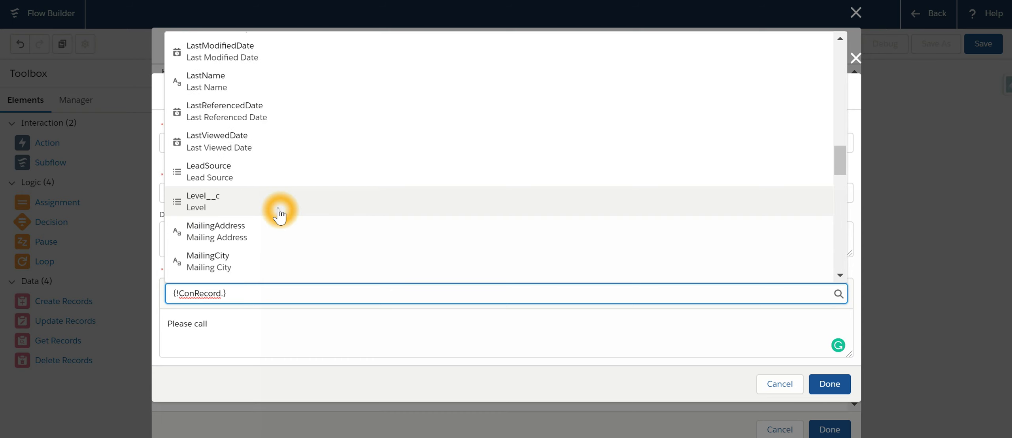
scroll(279, 214, "down", 1)
scroll(279, 213, "down", 1)
scroll(279, 214, "up", 1)
scroll(279, 214, "up", 1)
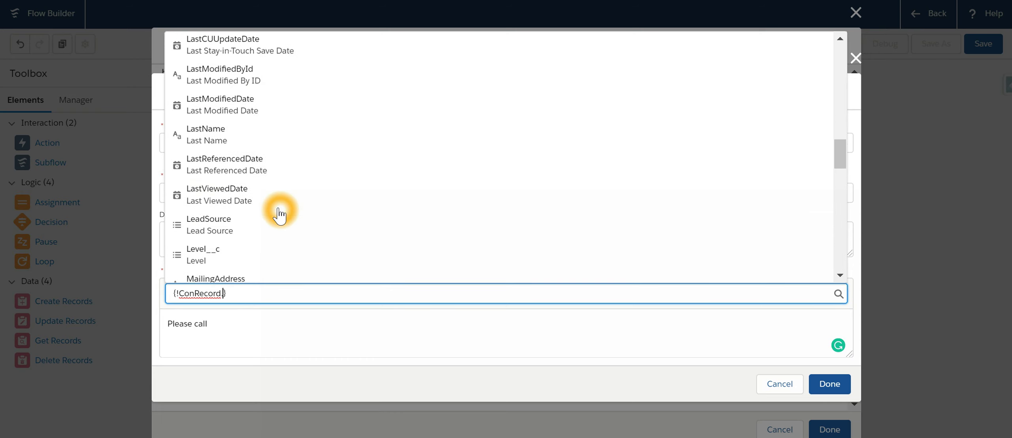
scroll(279, 216, "up", 1)
scroll(280, 214, "up", 1)
scroll(279, 214, "up", 2)
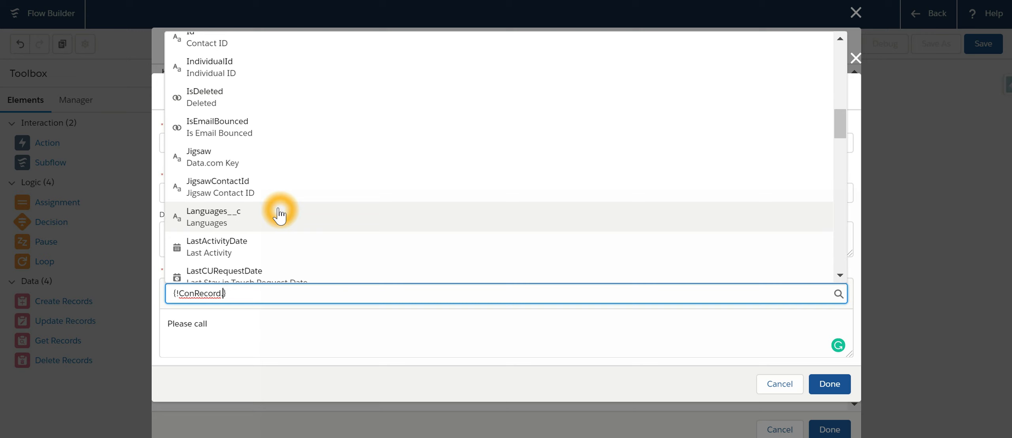
scroll(279, 213, "up", 2)
left_click(261, 63)
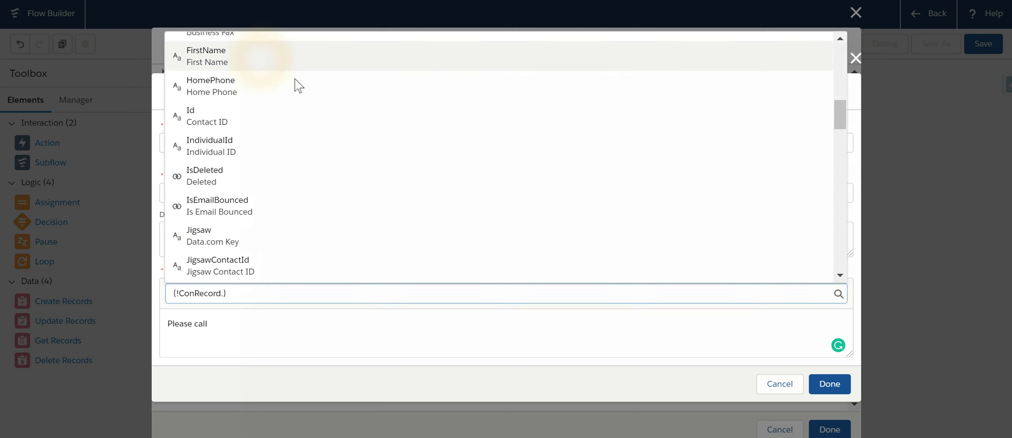
Step: Save the TaskSubject template and use {!TaskSubject} as the task's Subject value
left_click(829, 384)
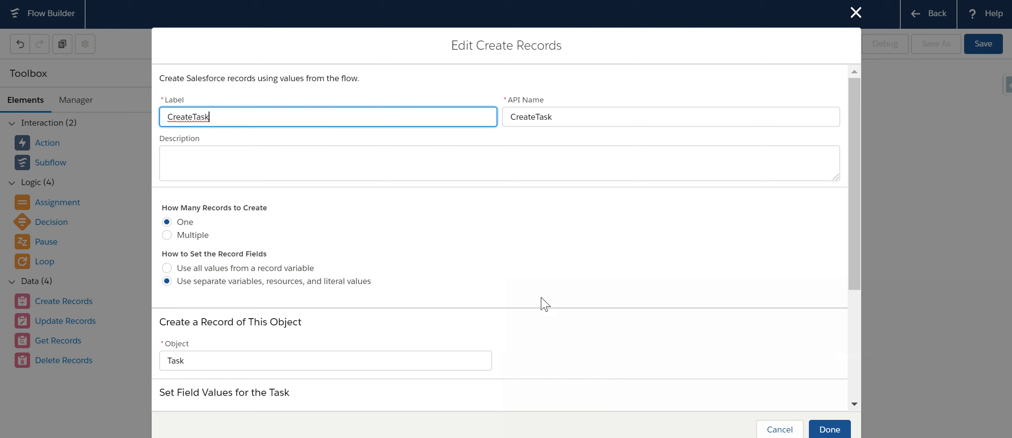
scroll(542, 300, "down", 3)
left_click(561, 299)
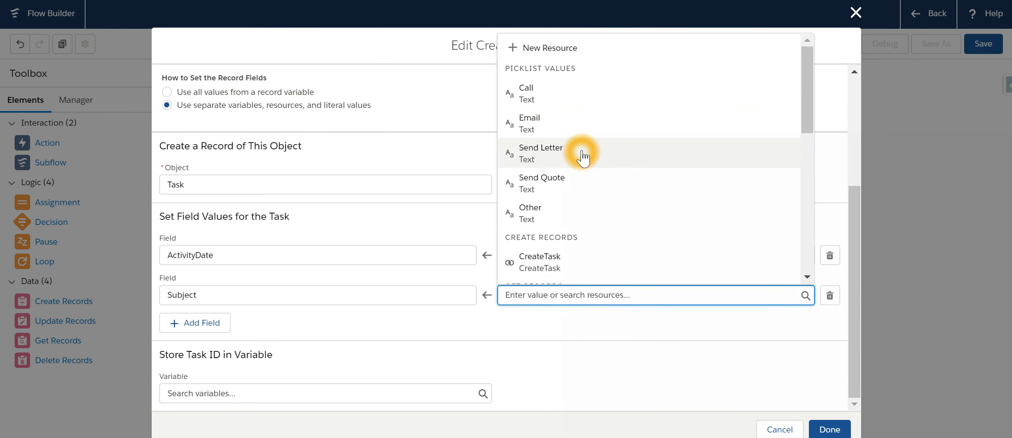
left_click(806, 97)
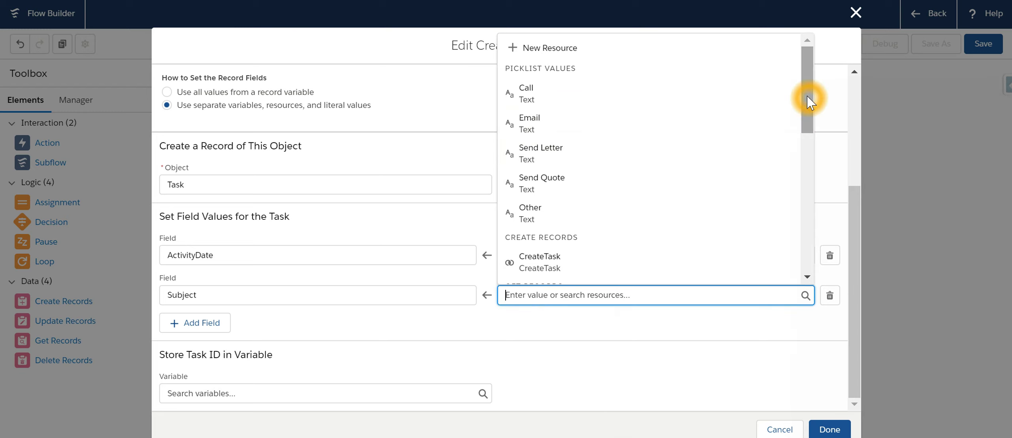
left_click_drag(808, 103, 806, 244)
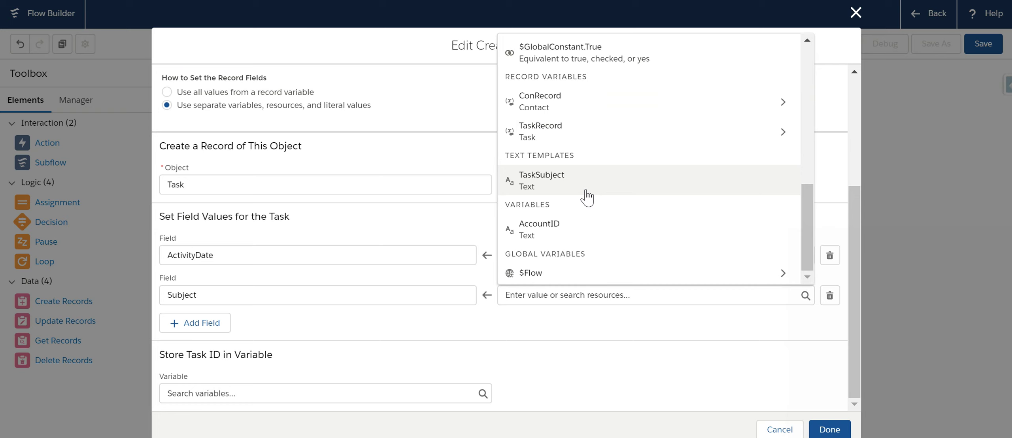
left_click(576, 189)
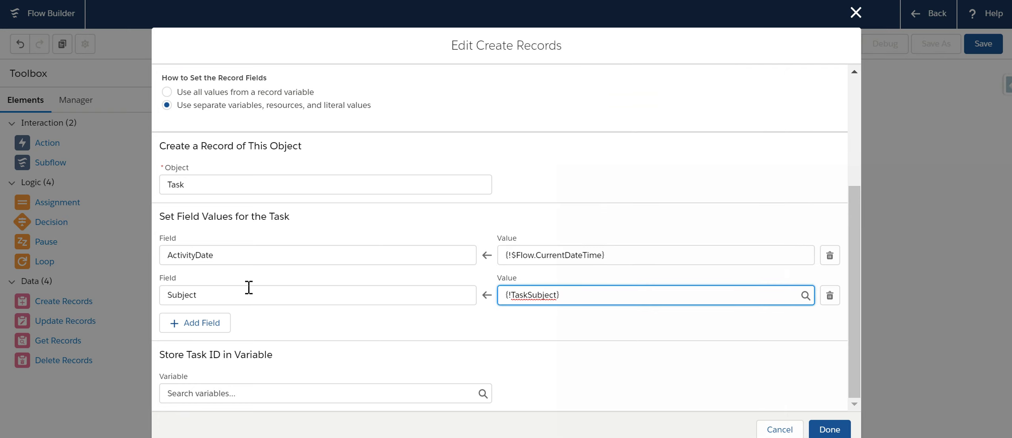
Step: Add a third field row assigning WhatId the value {!AccountID}
left_click(208, 324)
left_click(276, 335)
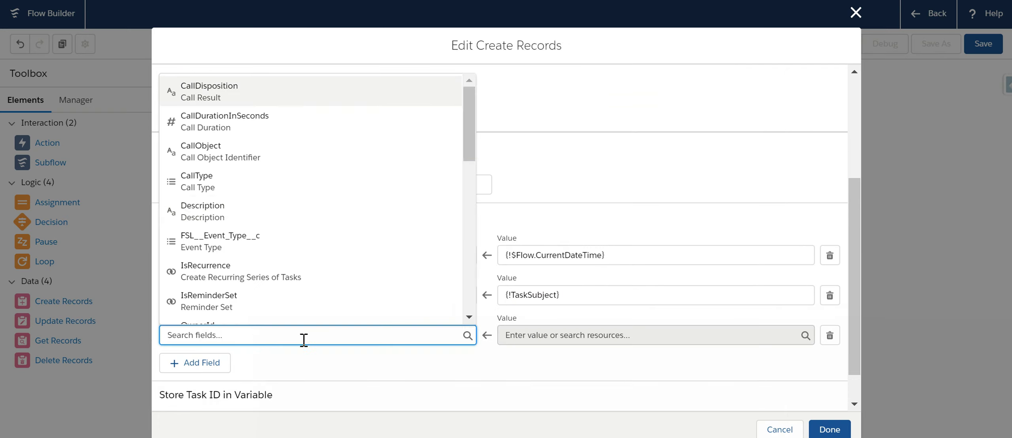
left_click_drag(470, 138, 468, 324)
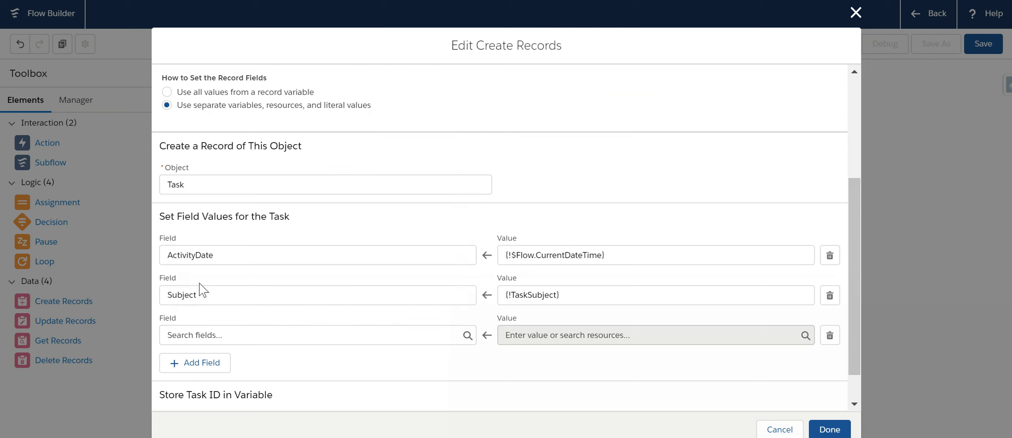
left_click(223, 335)
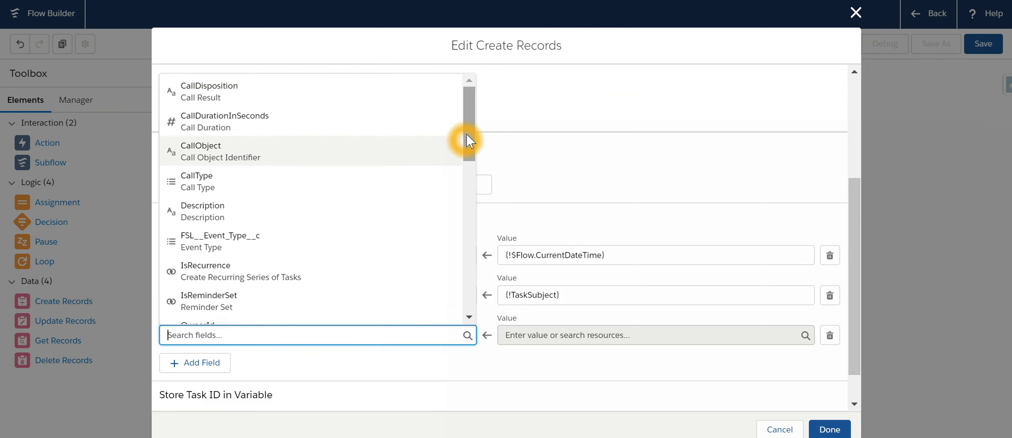
left_click_drag(467, 134, 478, 301)
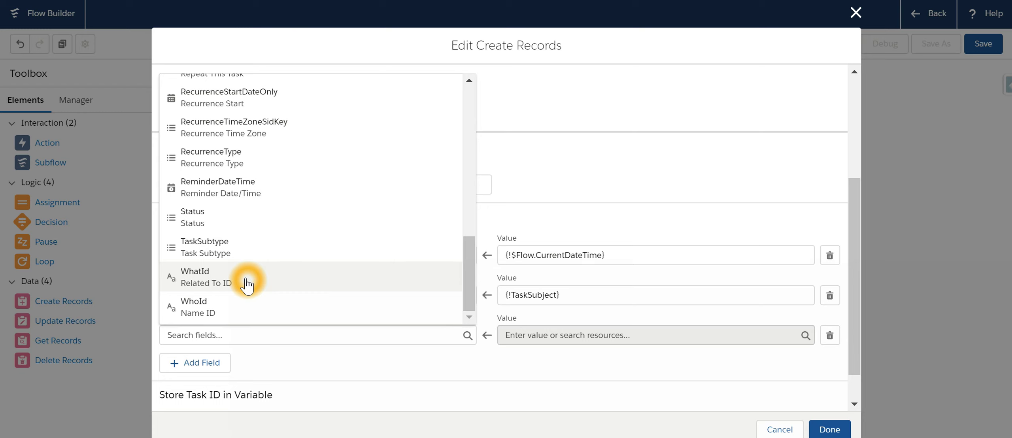
left_click(250, 291)
left_click(546, 341)
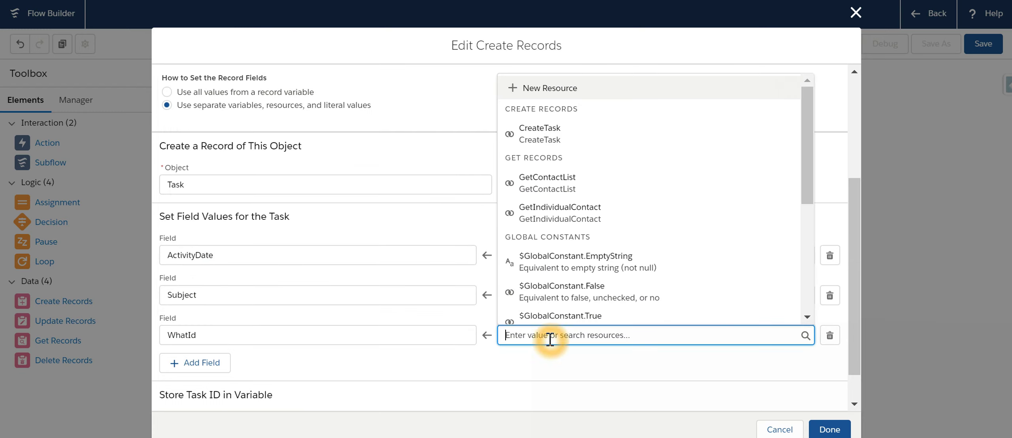
left_click_drag(803, 125, 806, 260)
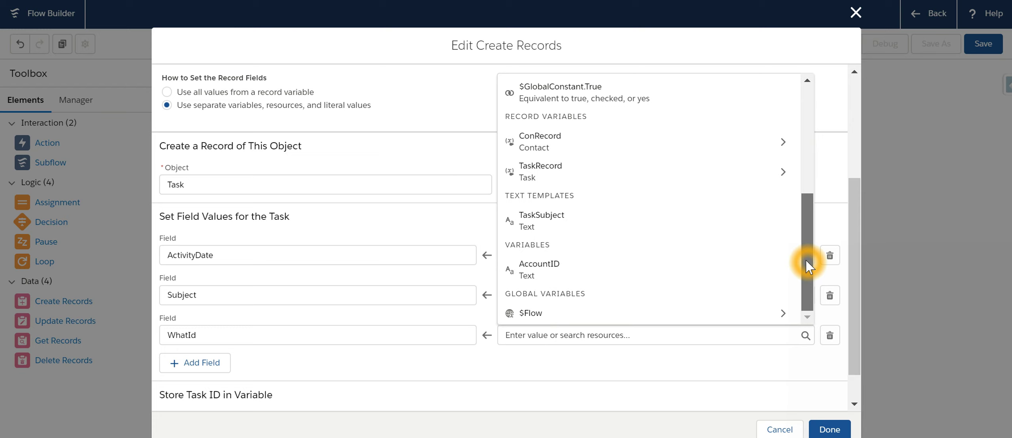
left_click(577, 268)
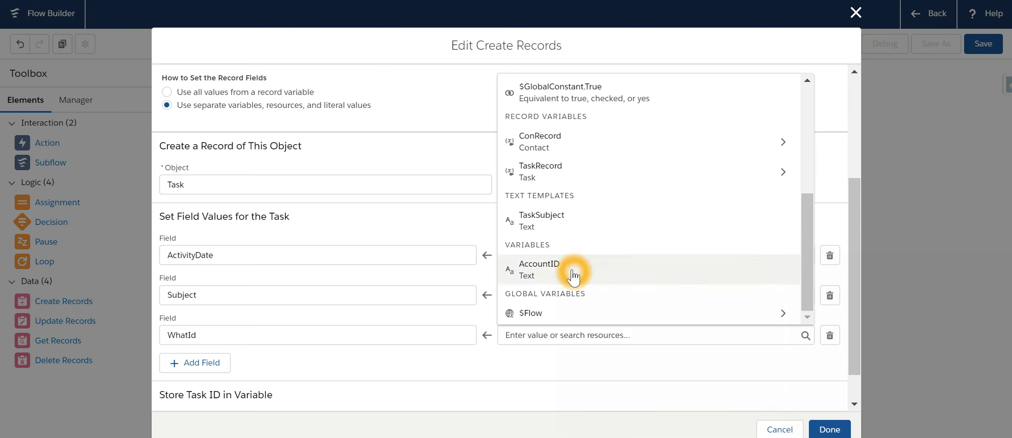
Step: Add a fourth field row with WhoId as its Task field
left_click(166, 364)
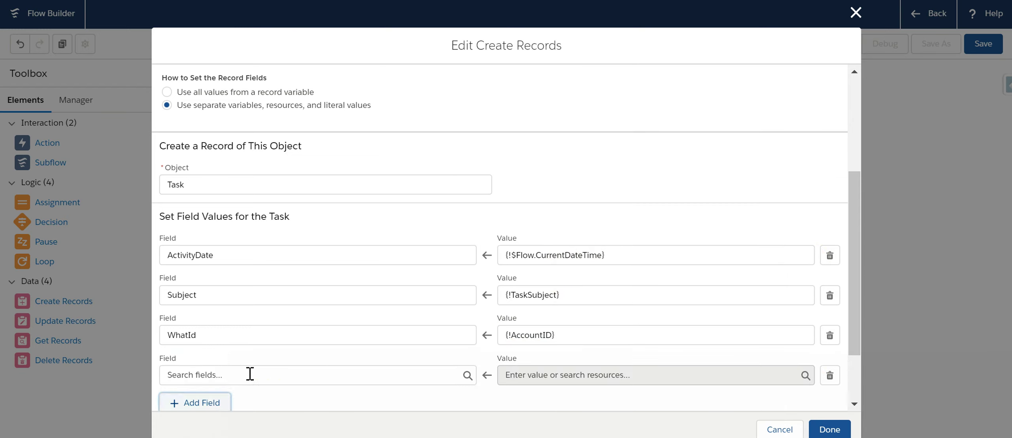
left_click(276, 376)
scroll(472, 170, "down", 5)
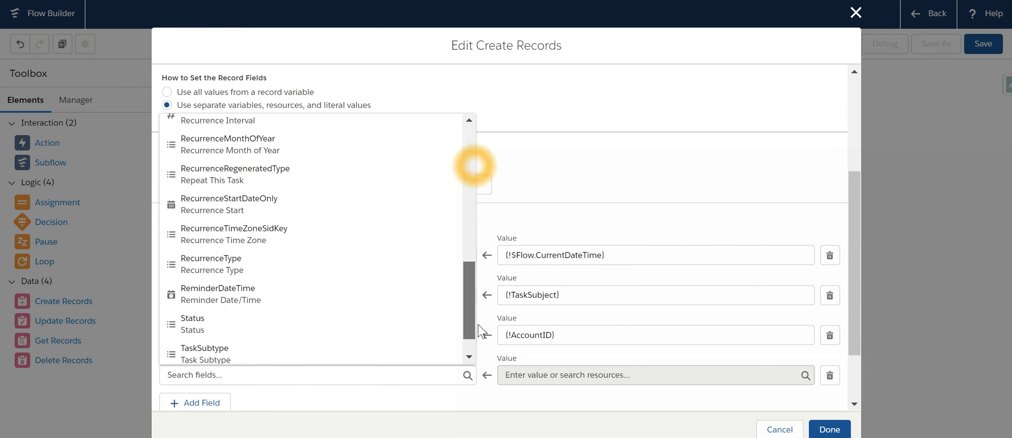
left_click(480, 334)
left_click(328, 372)
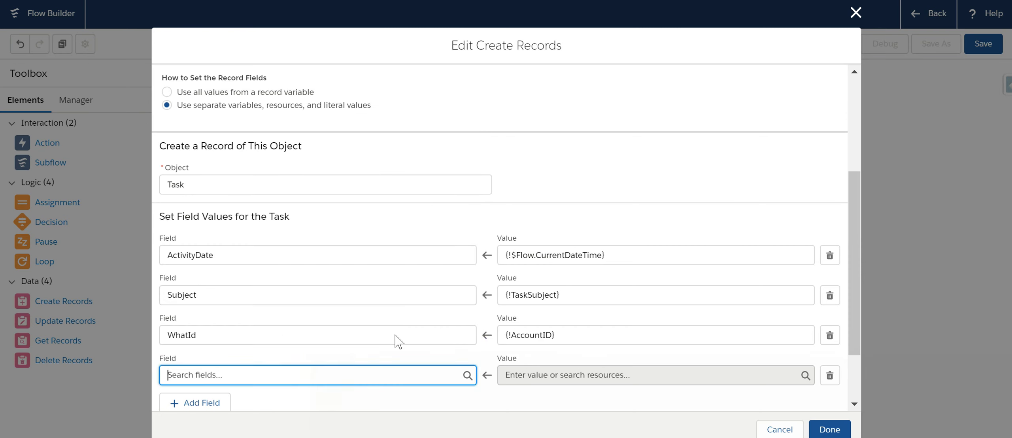
scroll(467, 176, "down", 10)
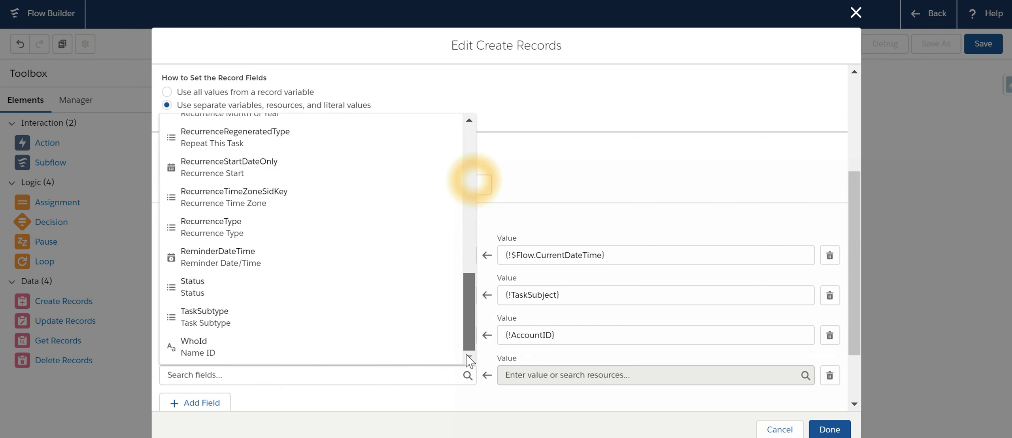
left_click(241, 348)
Step: Set WhoId to {!ConRecord.Id} and close the CreateTask editor with Done
left_click(545, 377)
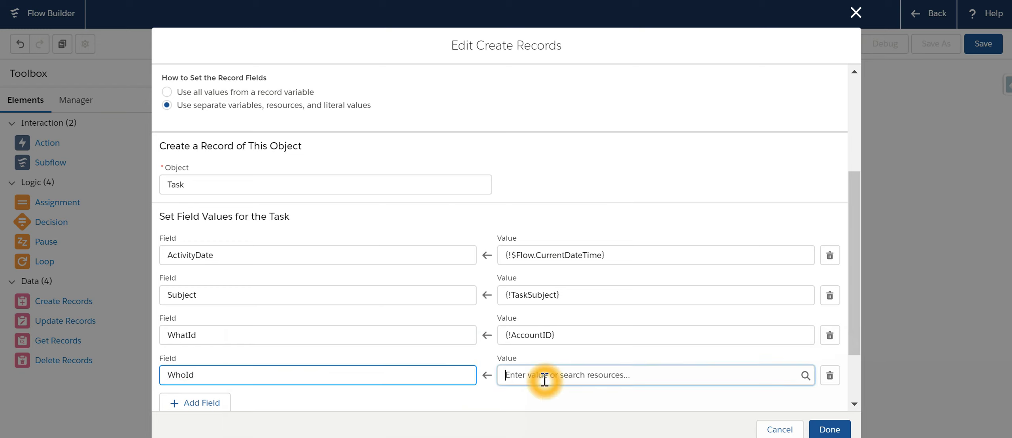
left_click_drag(810, 204, 820, 335)
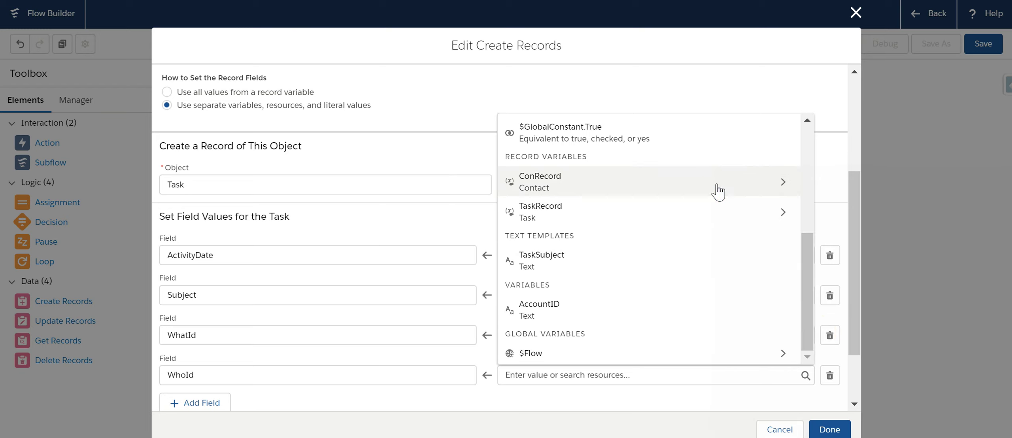
left_click(717, 188)
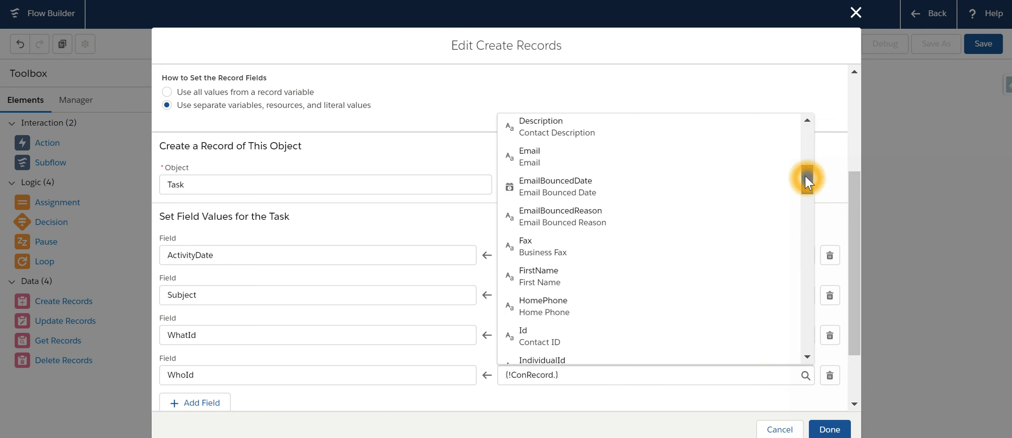
left_click_drag(810, 143, 804, 177)
left_click(577, 318)
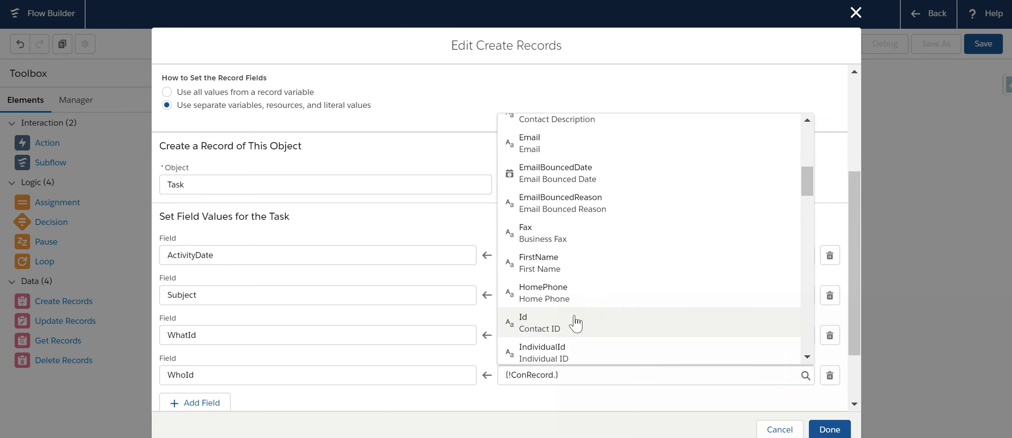
left_click(576, 322)
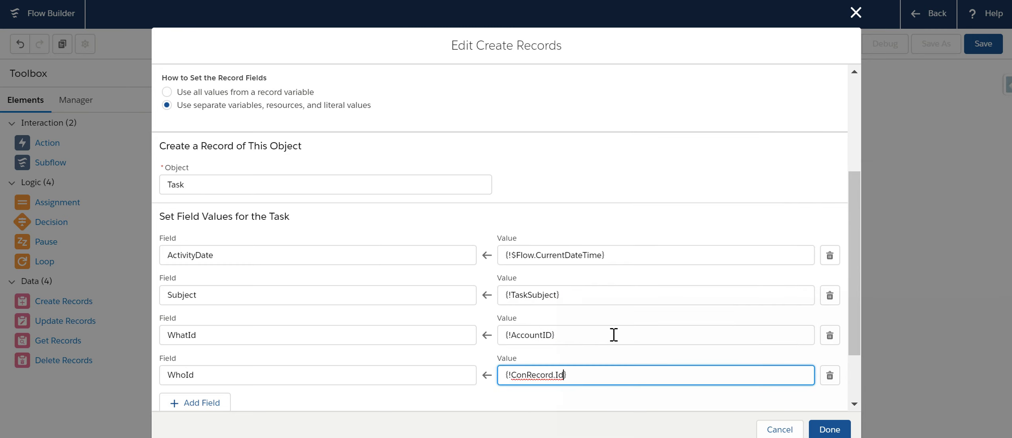
left_click(829, 430)
left_click(830, 430)
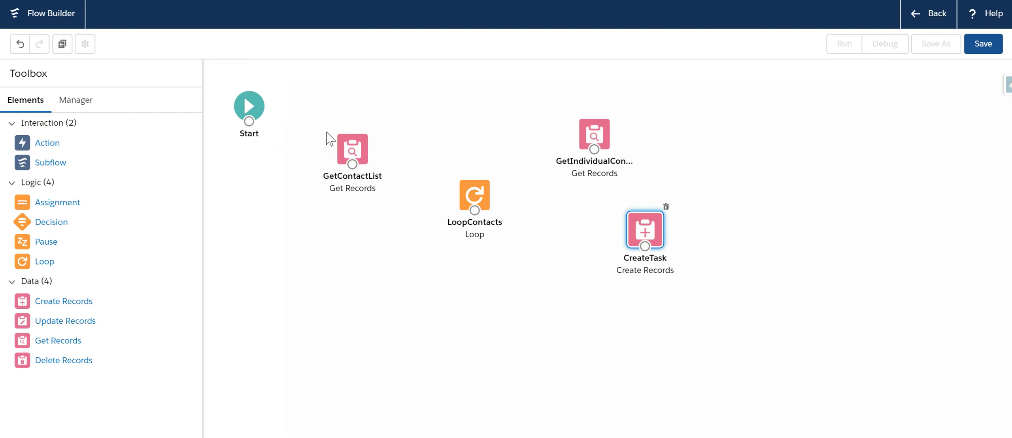
Step: Connect Start → GetContactList → LoopContacts → GetIndividualContact (for each item) → CreateTask → LoopContacts
left_click_drag(249, 122, 334, 149)
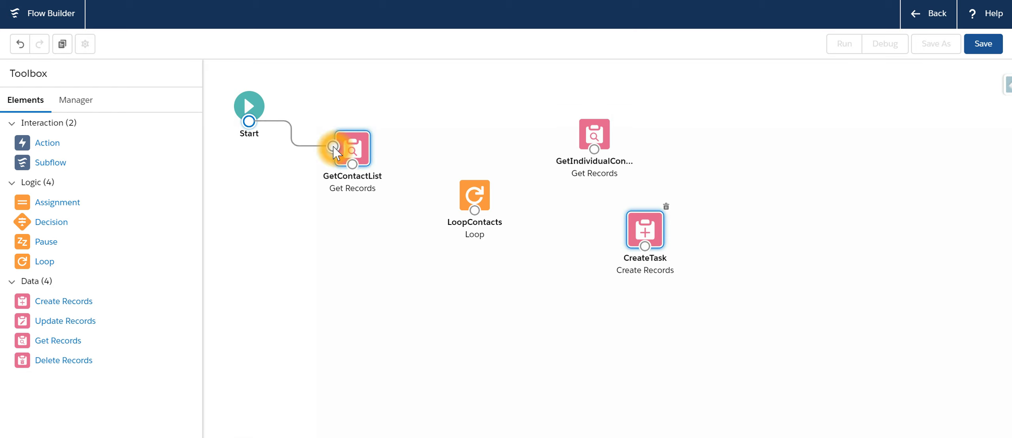
left_click_drag(353, 153, 353, 153)
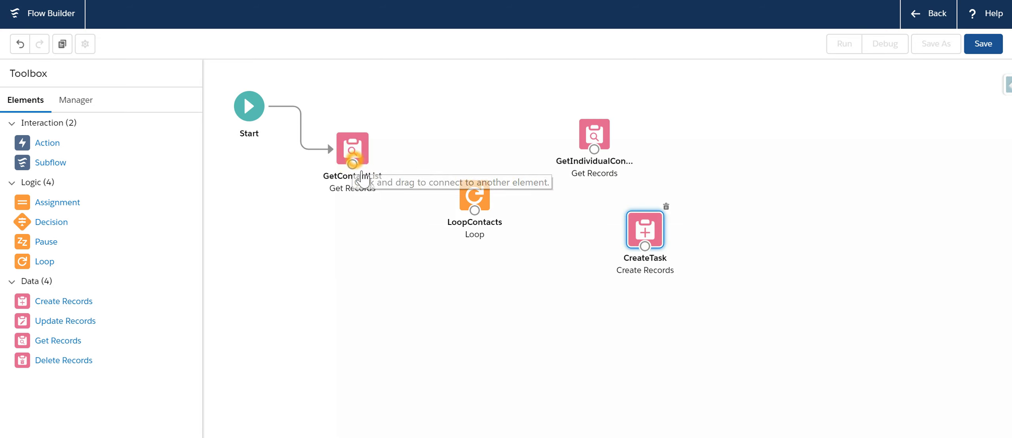
left_click_drag(360, 172, 474, 212)
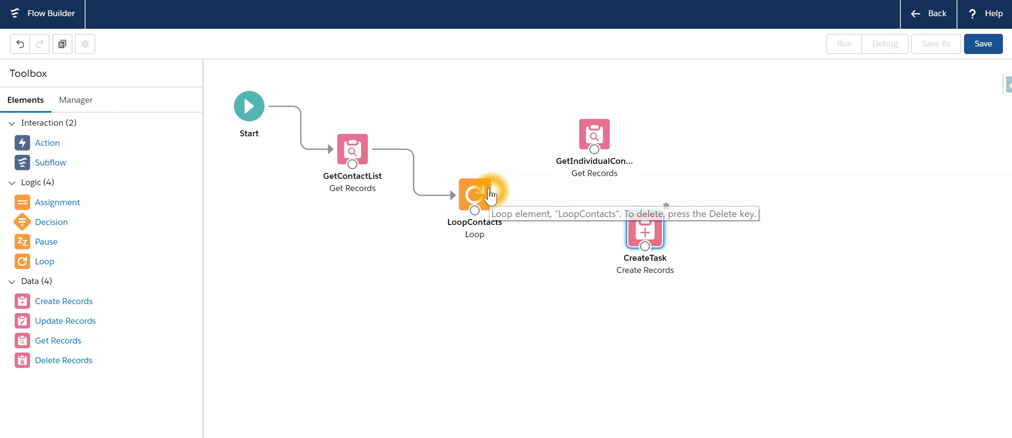
mouse_move(489, 194)
left_mouse_down()
mouse_move(469, 219)
mouse_move(598, 153)
left_mouse_up()
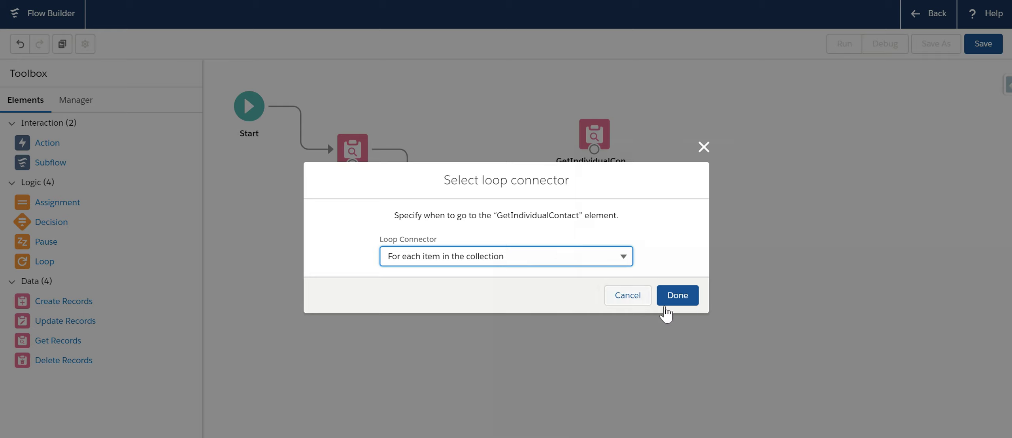
left_click(678, 302)
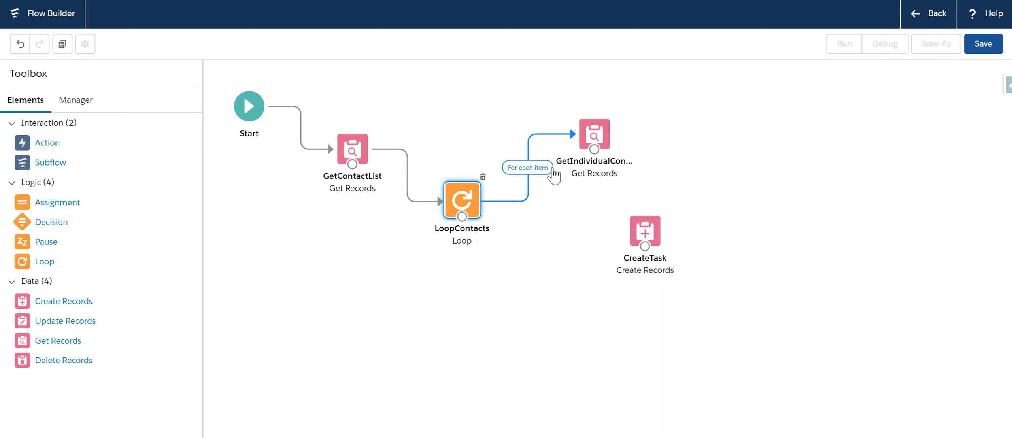
mouse_move(594, 151)
left_mouse_down()
mouse_move(631, 253)
mouse_move(641, 241)
left_mouse_up()
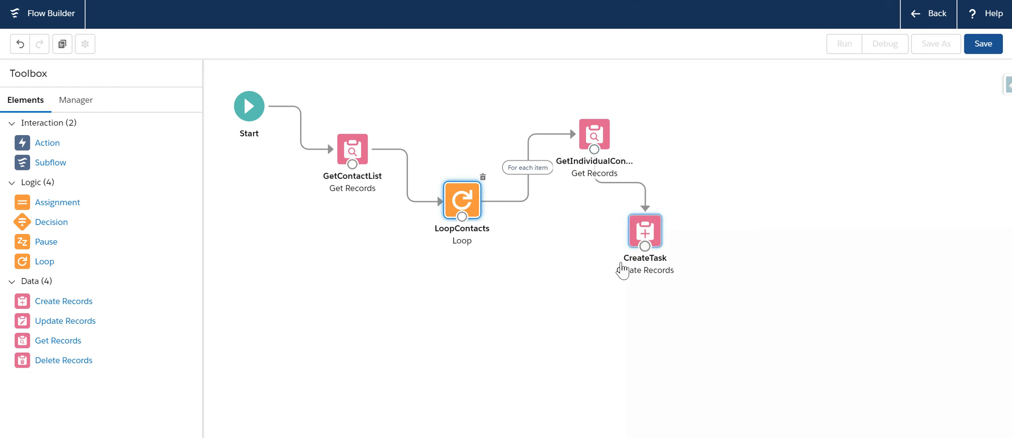
left_click(462, 335)
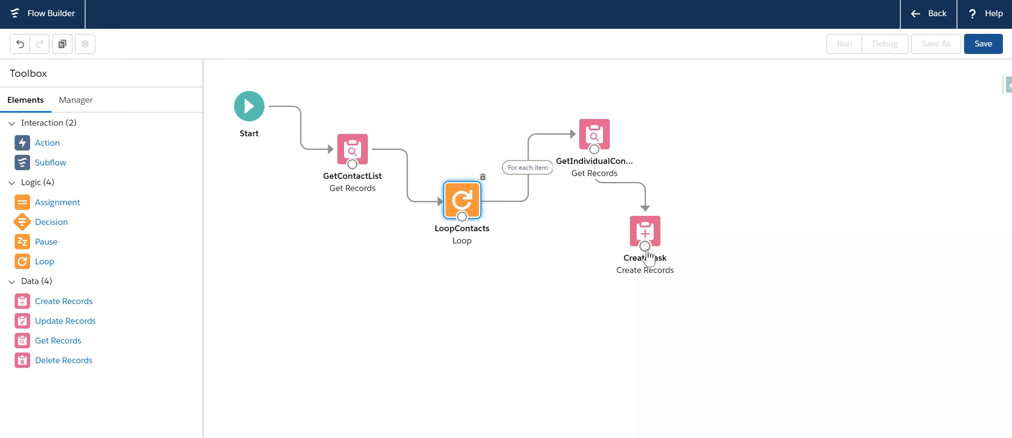
mouse_move(646, 249)
left_mouse_down()
mouse_move(447, 220)
mouse_move(462, 225)
left_mouse_up()
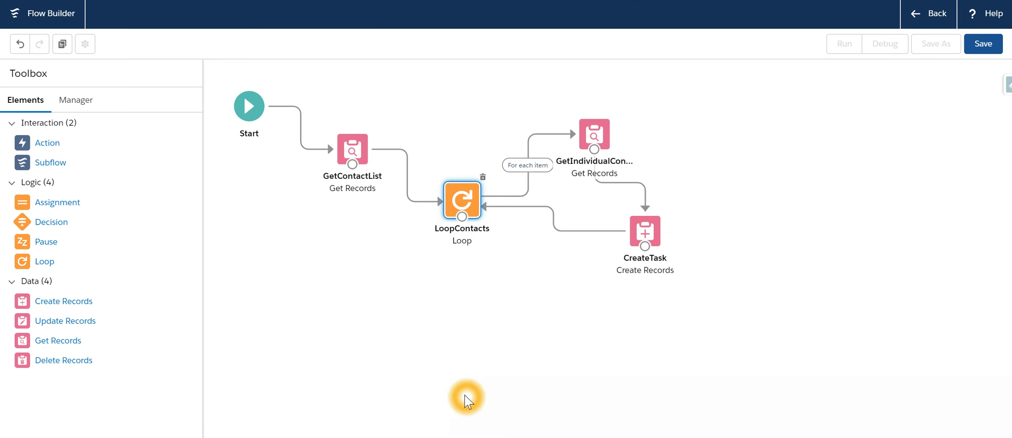
Step: Try saving the flow with label and API name ContactTask
left_click(983, 43)
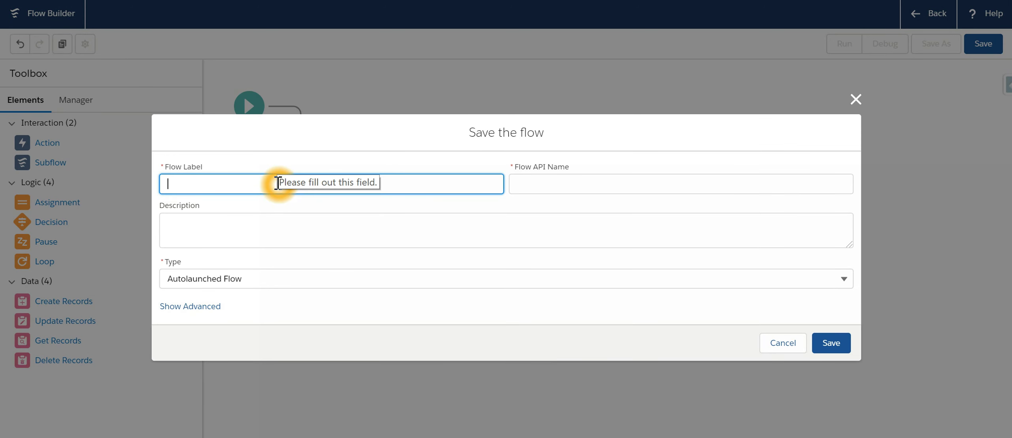
type("ContactTask")
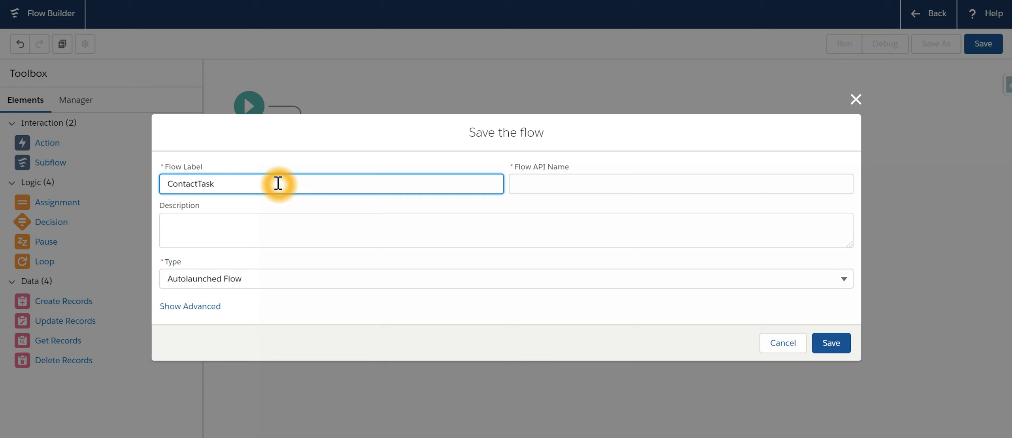
left_click(545, 183)
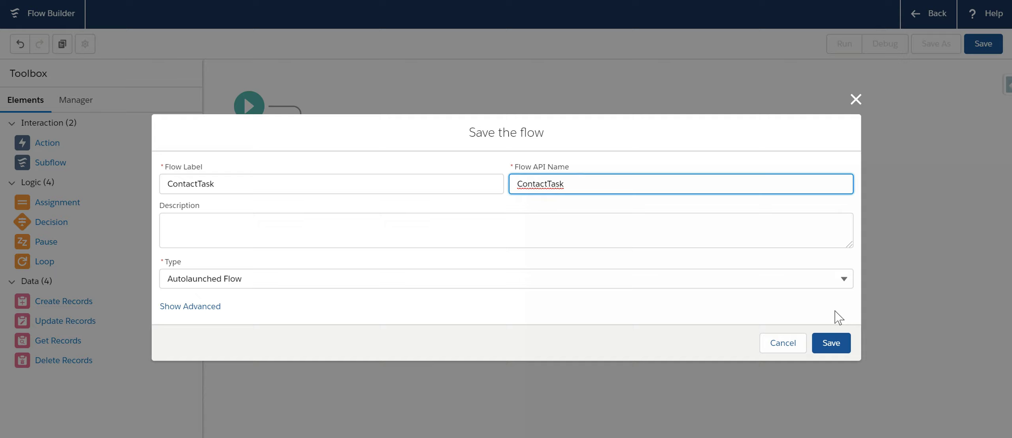
left_click(831, 343)
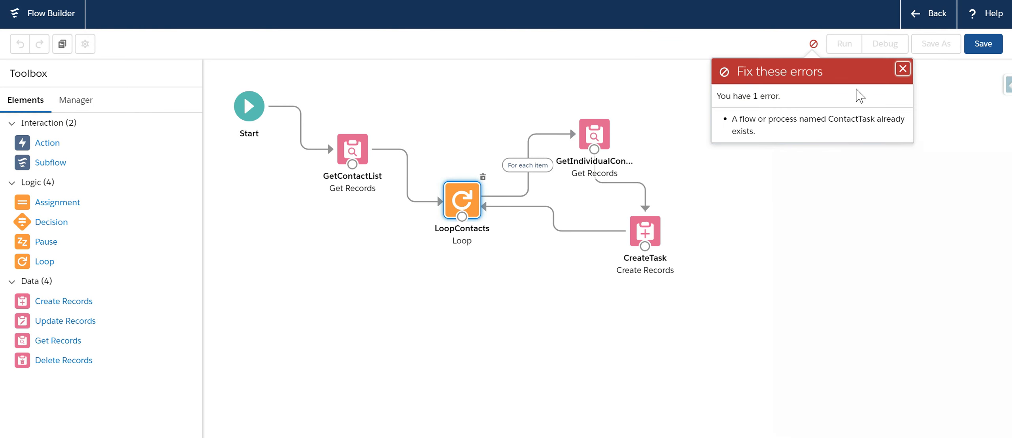
Step: Dismiss the duplicate-name error and resave with label and API name ContactTaskBulk
left_click(849, 158)
left_click(902, 69)
left_click(984, 47)
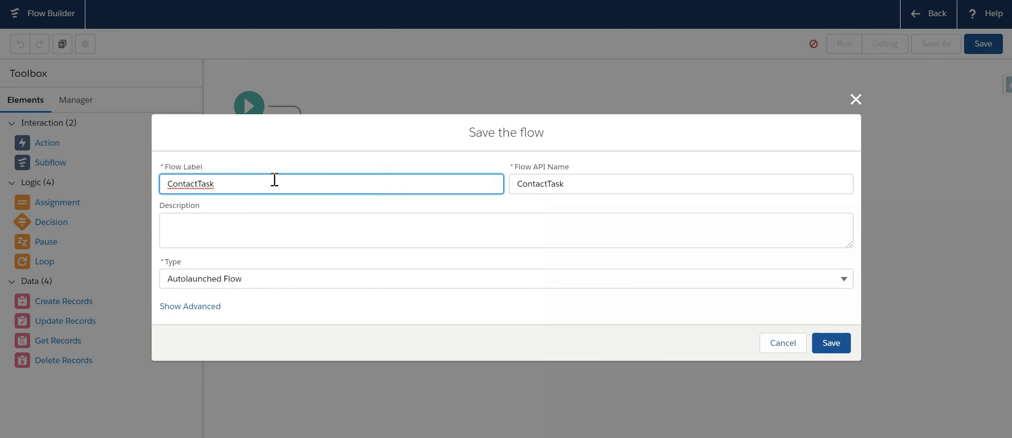
type("ContactTask")
left_click(277, 179)
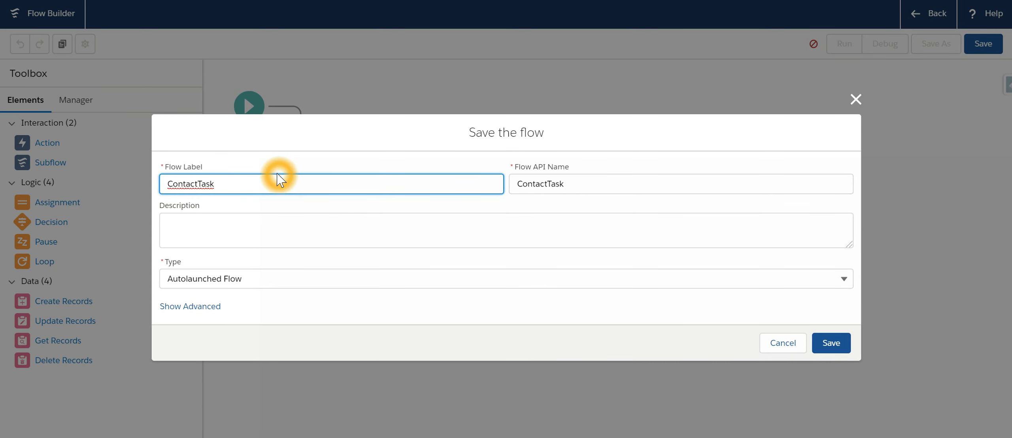
type("Bulk")
double_click(597, 184)
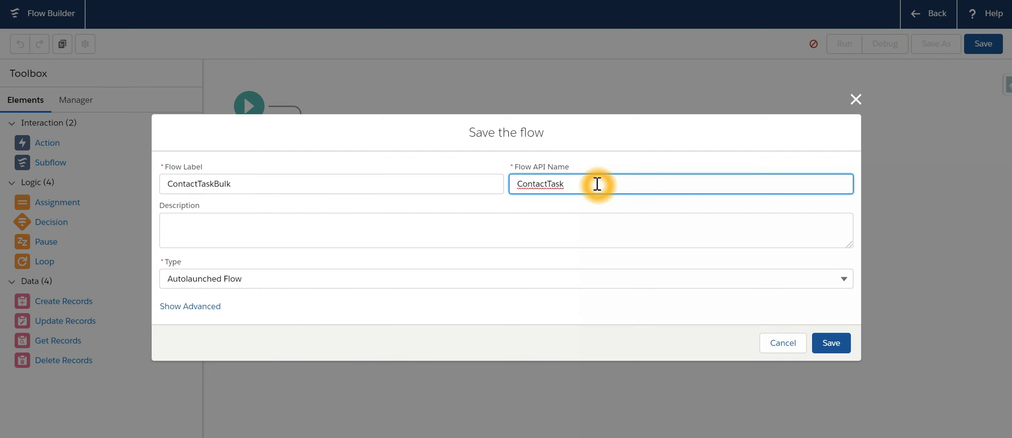
type("ContactTaskBulk")
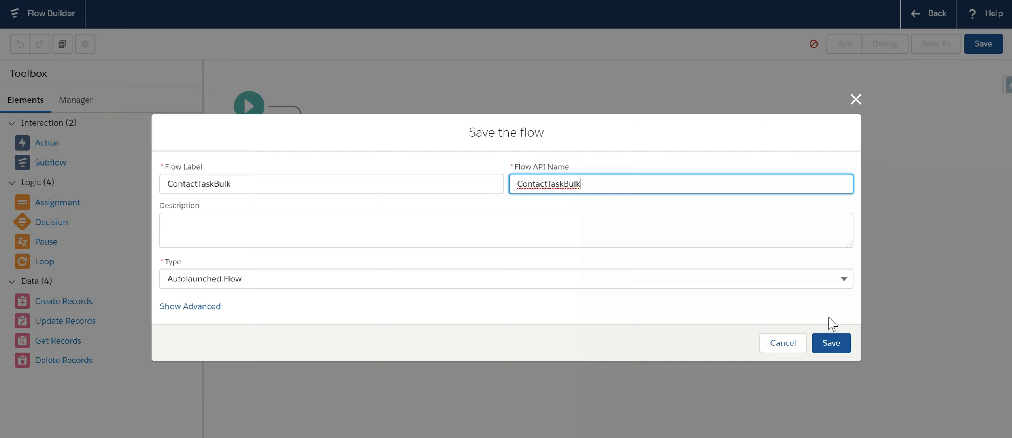
left_click(831, 343)
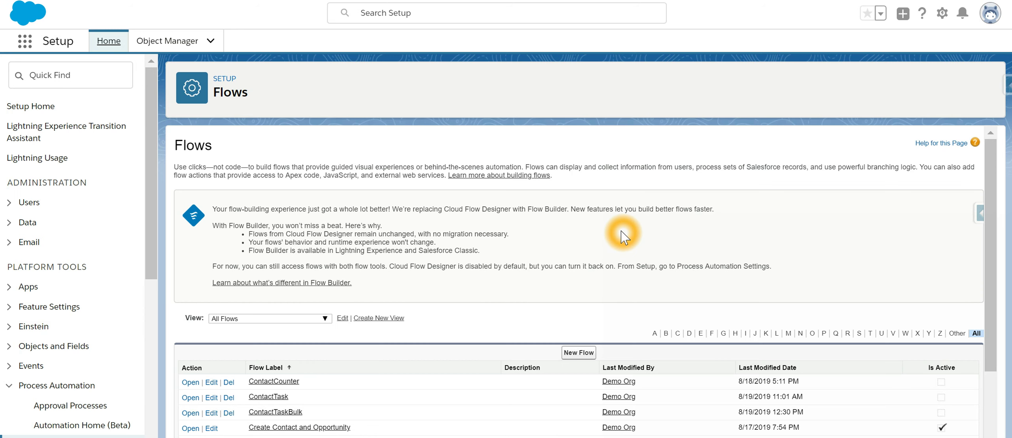
scroll(423, 388, "down", 2)
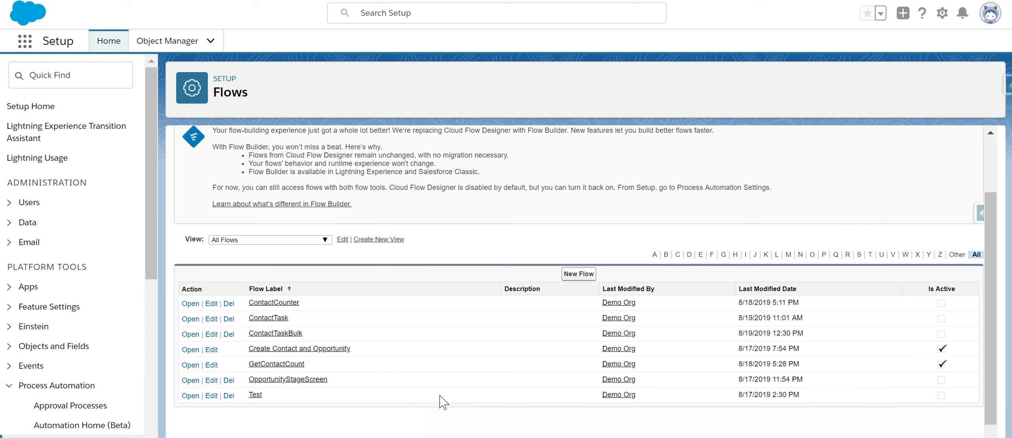
Step: Open ContactTaskBulk from Setup Flows and activate its version 1
left_click(278, 334)
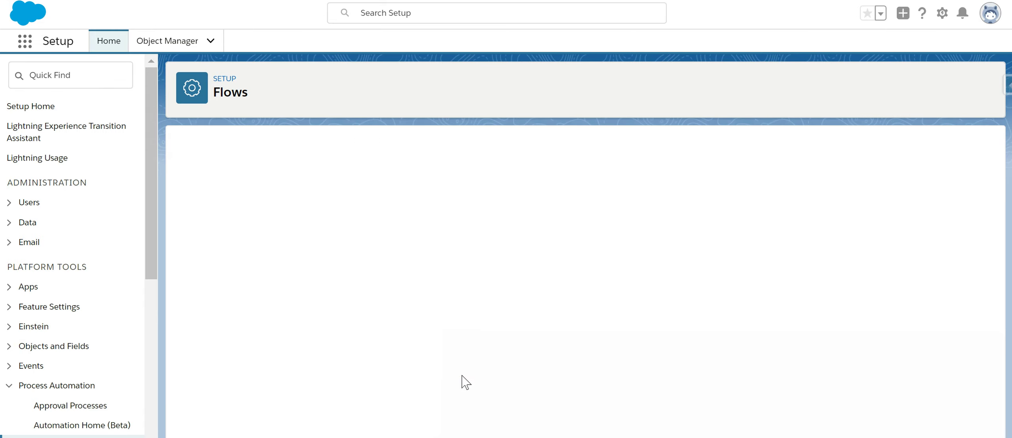
left_click(443, 380)
left_click(242, 361)
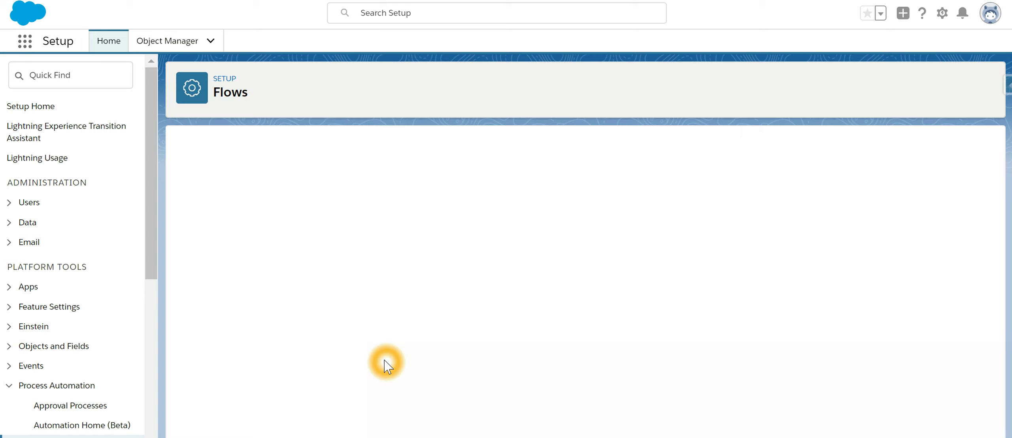
Step: Search Quick Find for Process Builder and open the My Processes list
left_click(66, 77)
type("proc")
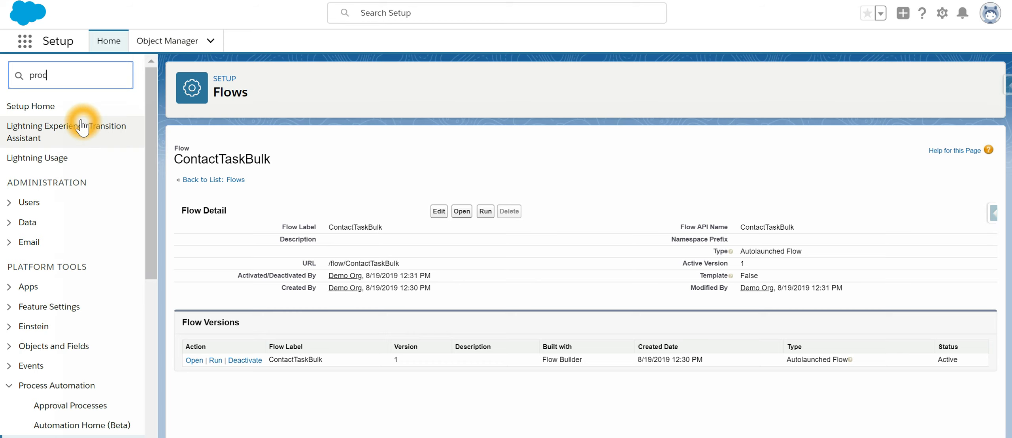
type("e")
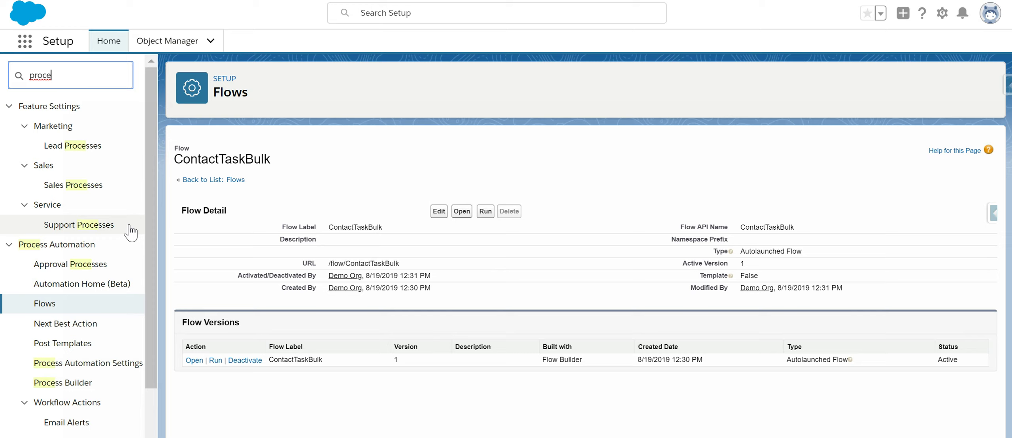
type("ss")
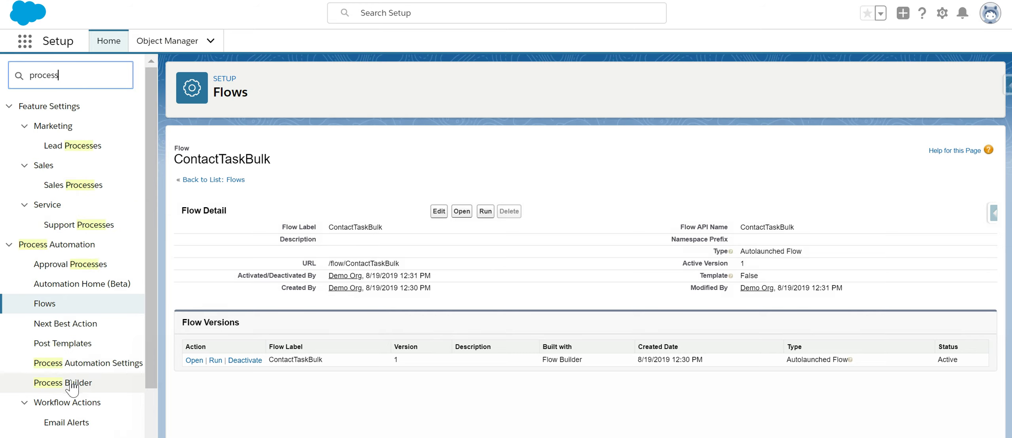
left_click(82, 380)
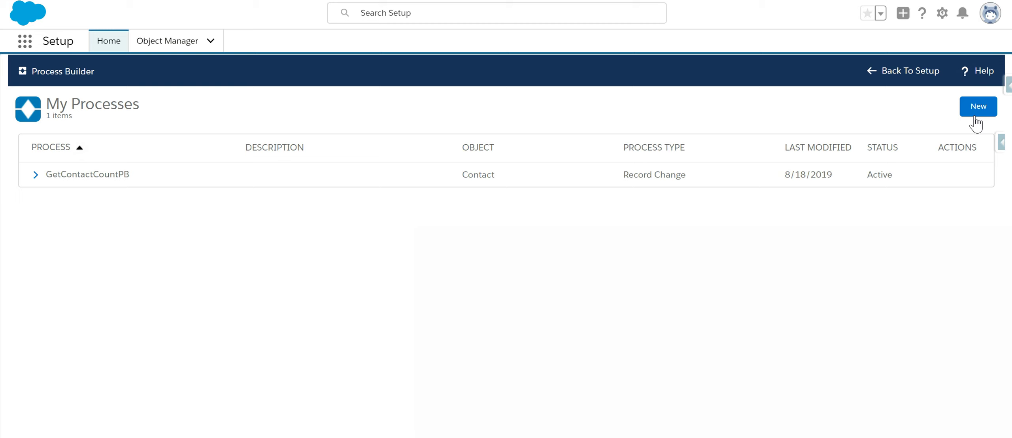
Step: Create and save the process CreateBulkContactTask, set to start when a record changes
left_click(717, 251)
type("CreateBulkContactTask")
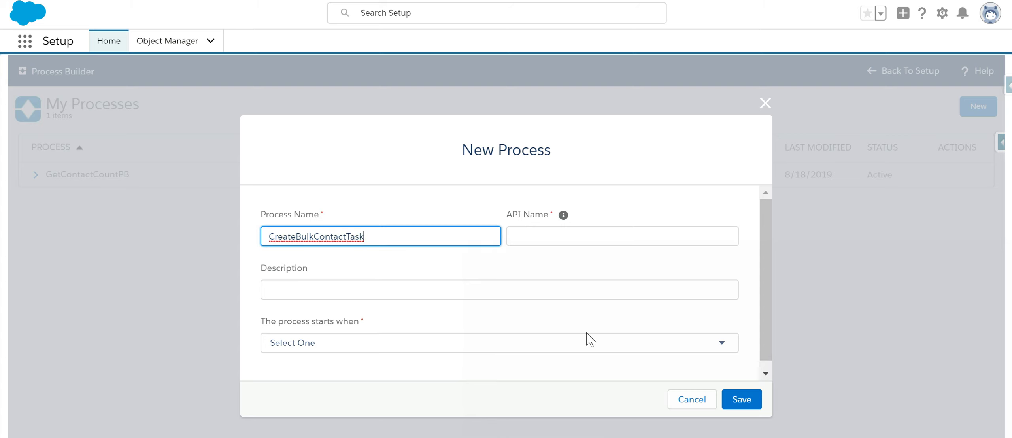
left_click(622, 348)
left_click(505, 391)
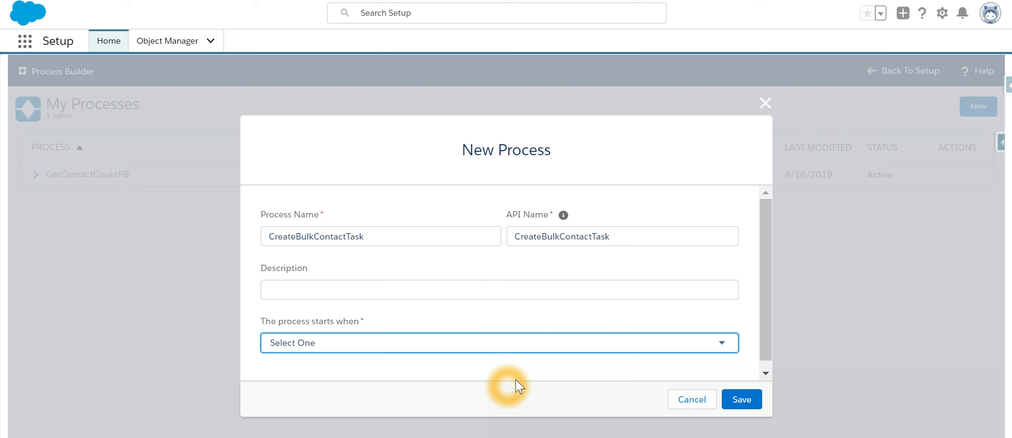
left_click(747, 398)
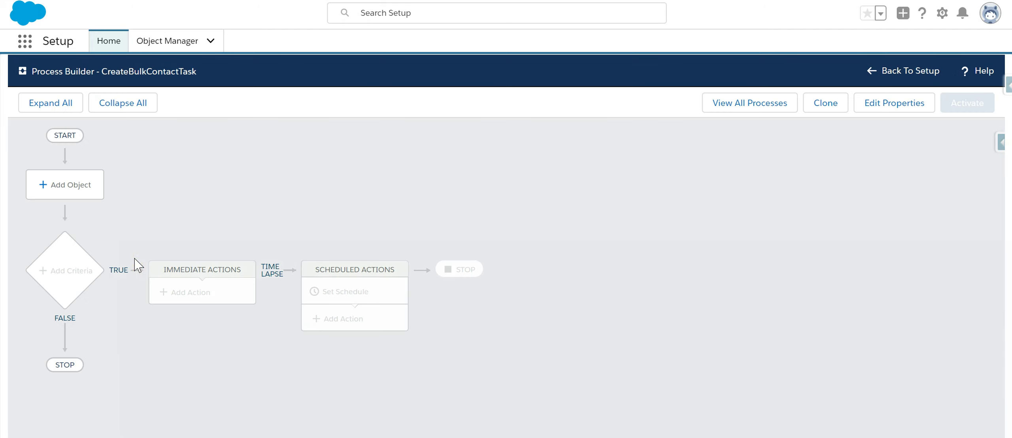
Step: Set Account as the process object, running when a record is created or edited
left_click(136, 265)
left_click(82, 195)
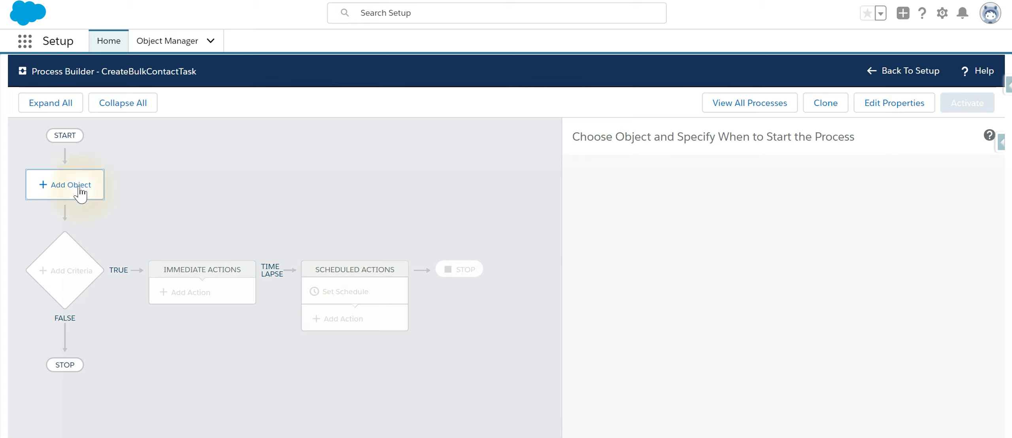
left_click(81, 192)
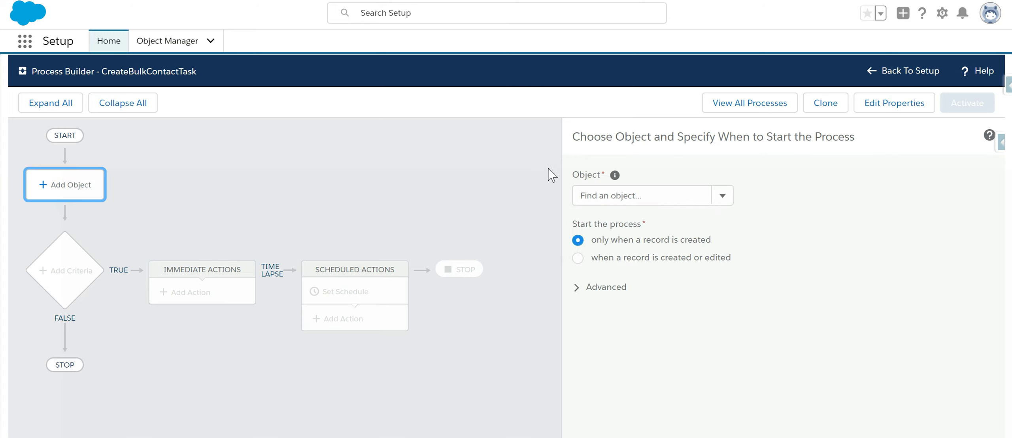
left_click(584, 197)
left_click(594, 196)
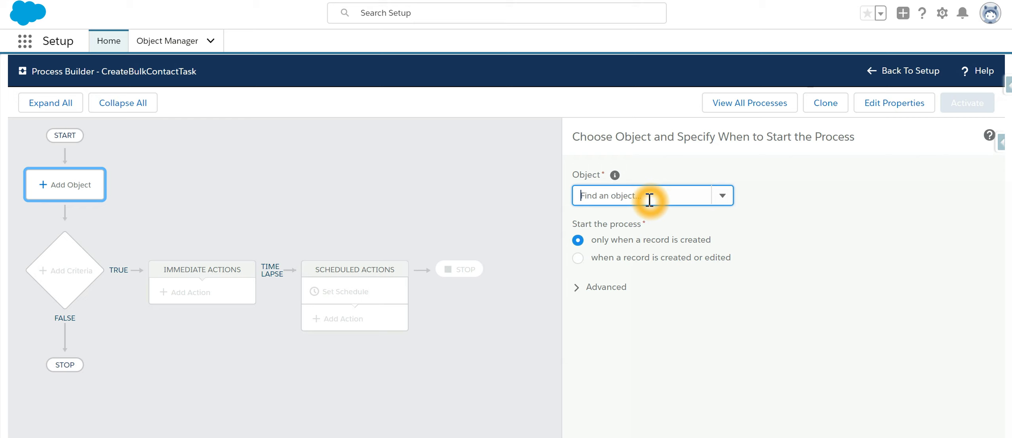
type("accou")
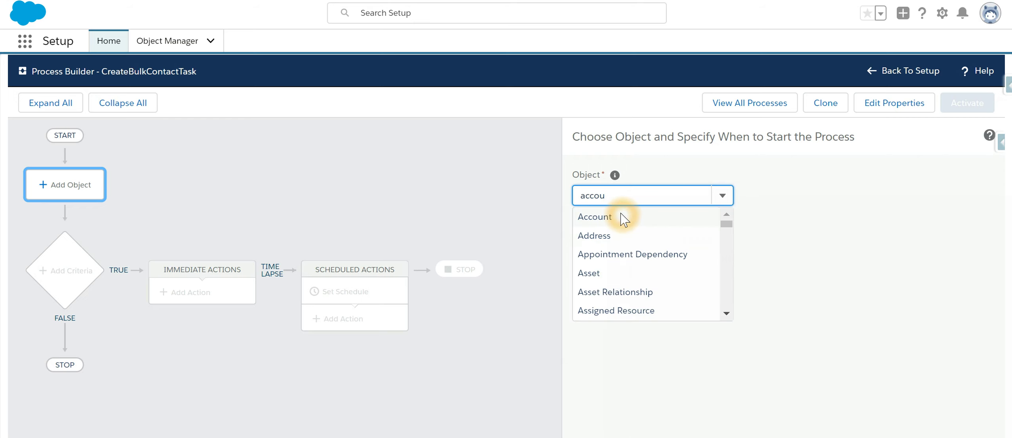
left_click(592, 220)
left_click(582, 259)
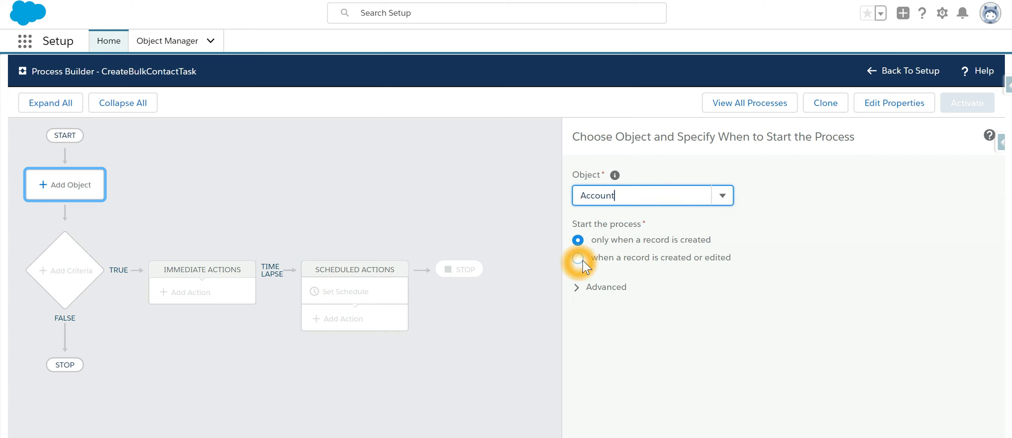
left_click(579, 258)
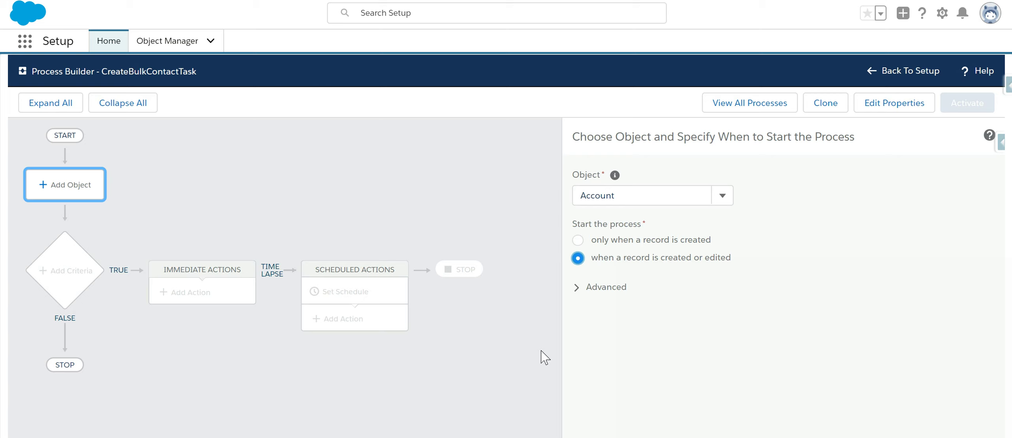
left_click(626, 430)
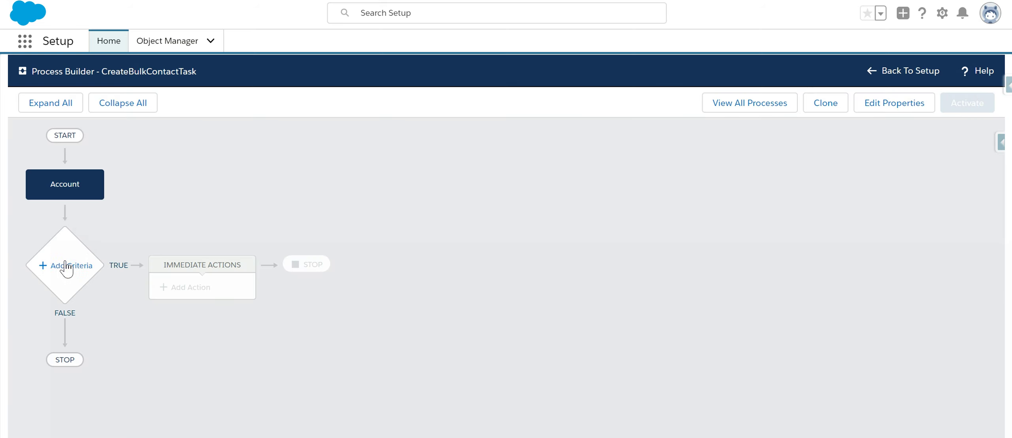
left_click(69, 267)
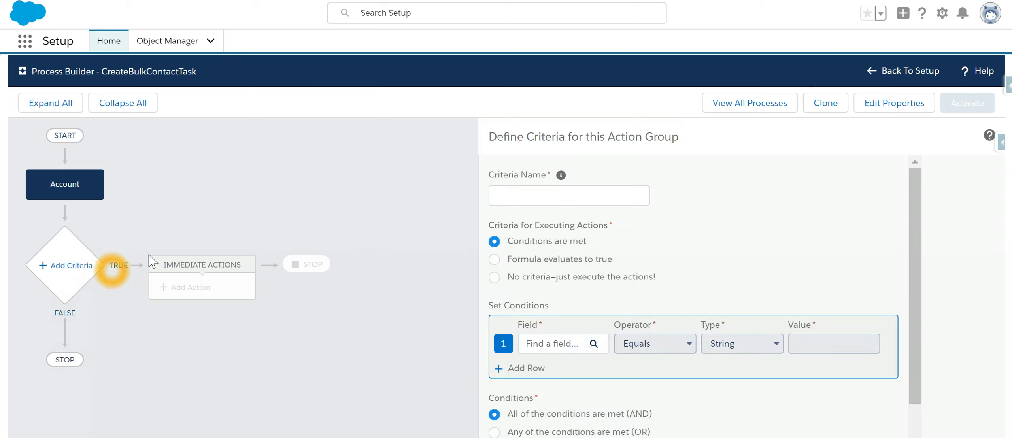
Step: Check the account's Create Contact Task checkbox and name the criteria IsContactTask
left_click(501, 196)
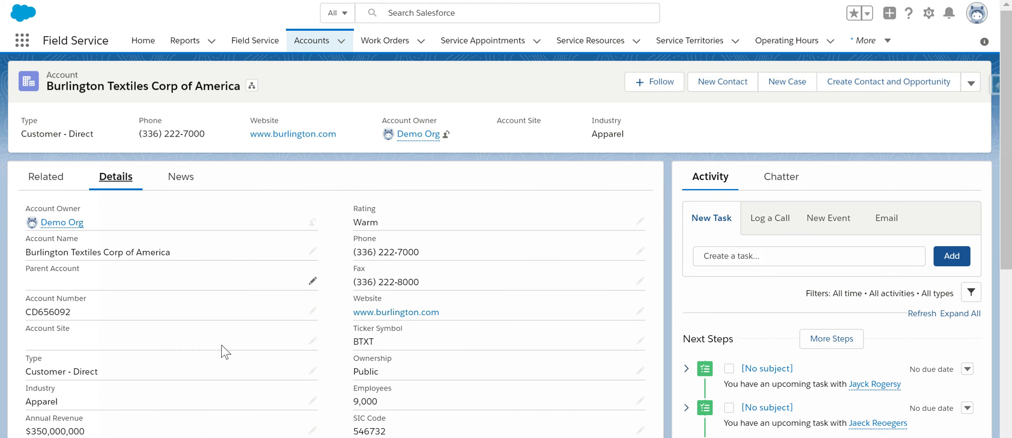
scroll(151, 384, "down", 2)
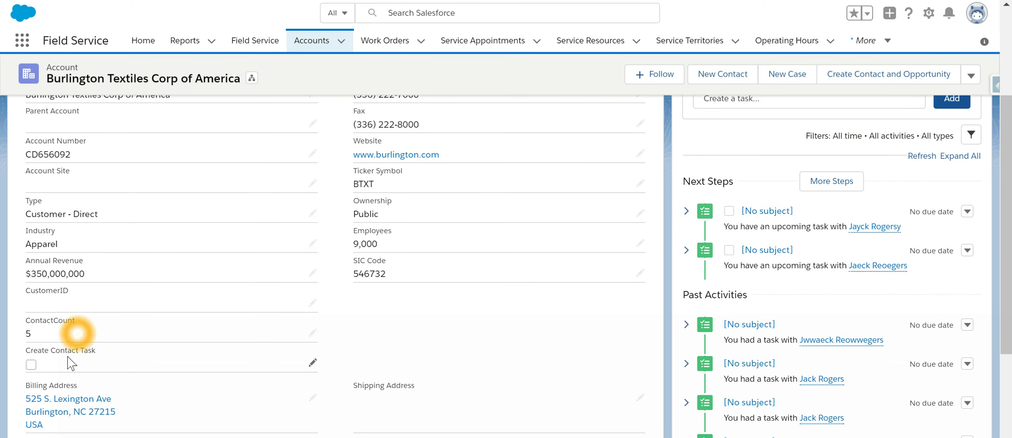
left_click(31, 365)
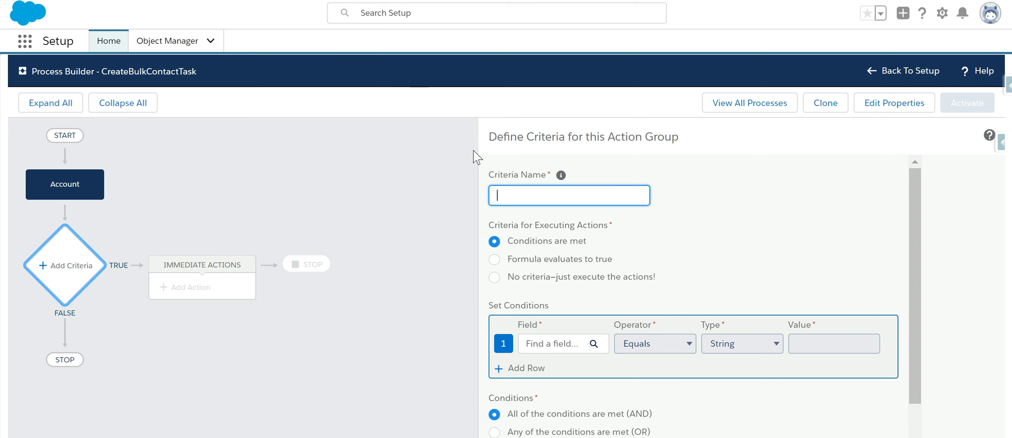
left_click(475, 163)
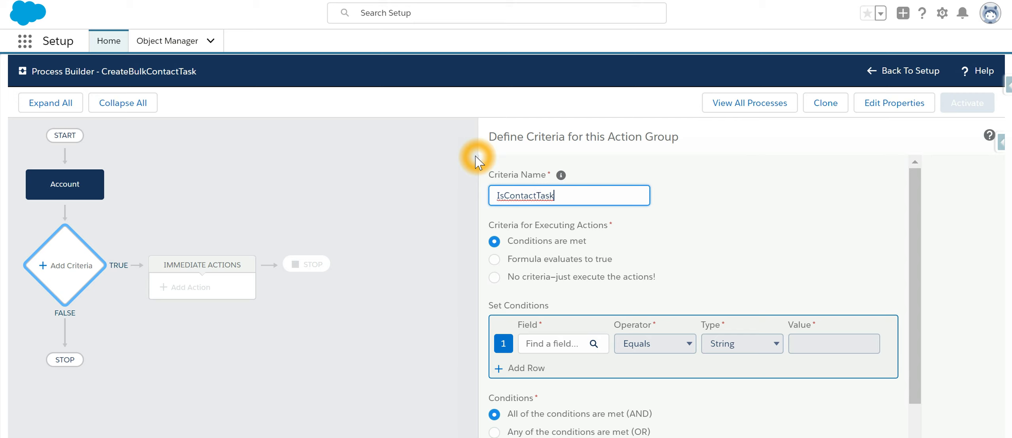
type("True")
Step: Try the formula condition option, then revert to field-based conditions
left_click(496, 263)
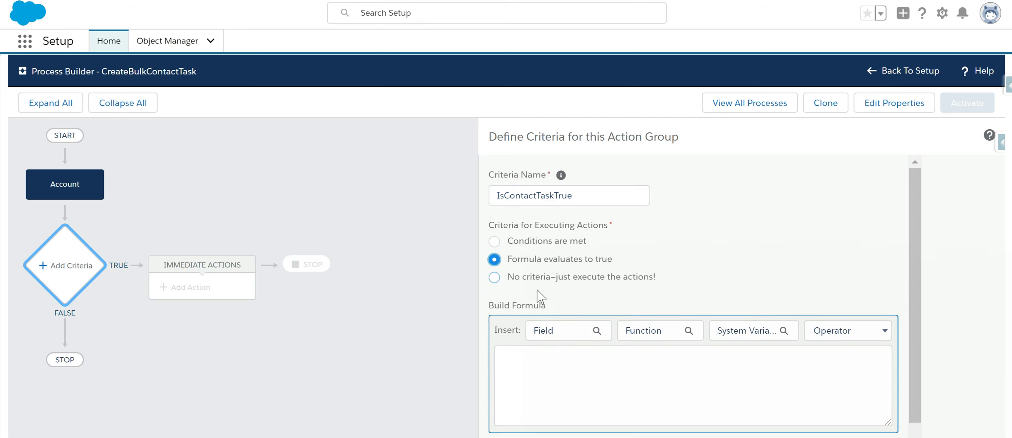
left_click(543, 323)
left_click(569, 368)
left_click(495, 241)
Step: Set the condition Create Contact Task equals True and save the criteria
left_click(549, 344)
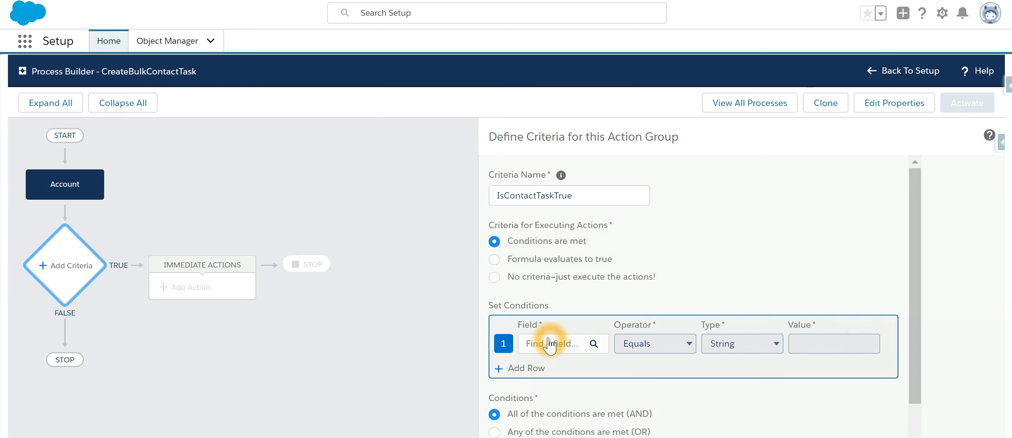
left_click(433, 221)
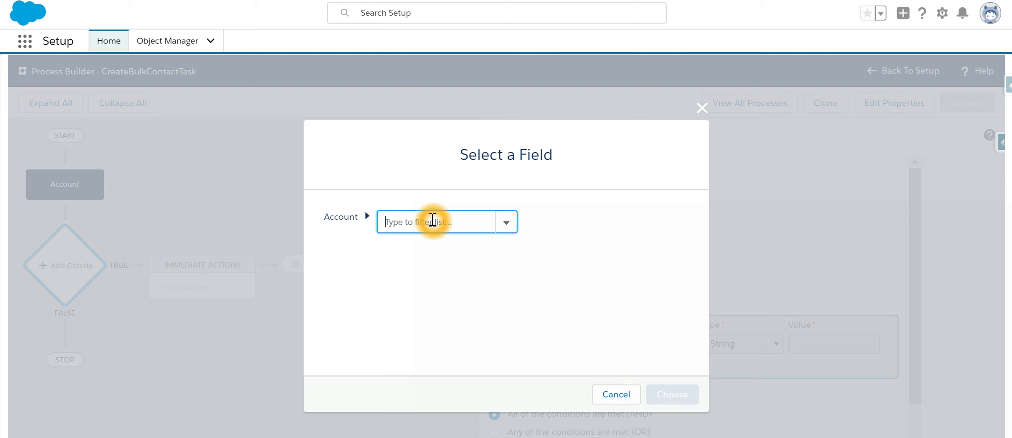
type("contact")
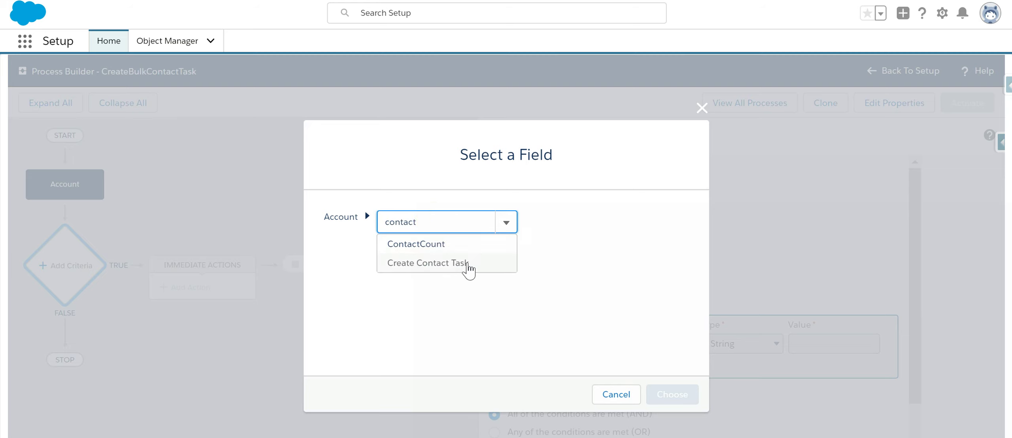
left_click(464, 264)
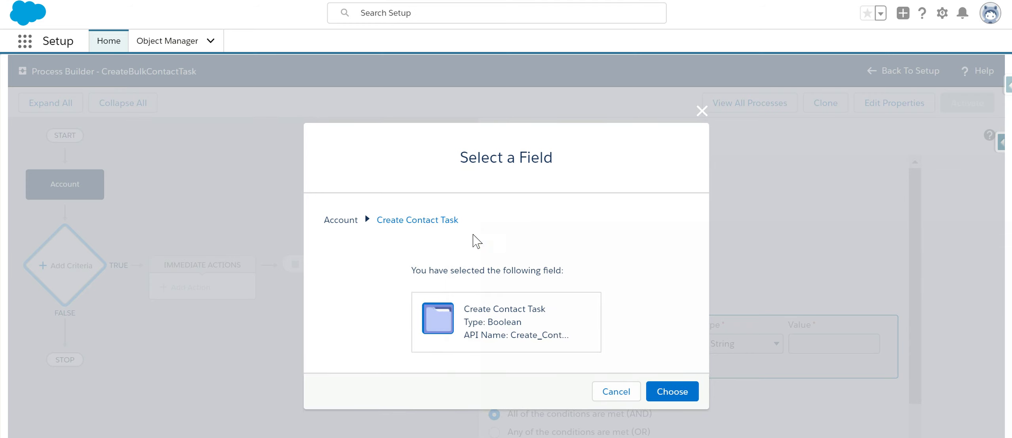
left_click(672, 391)
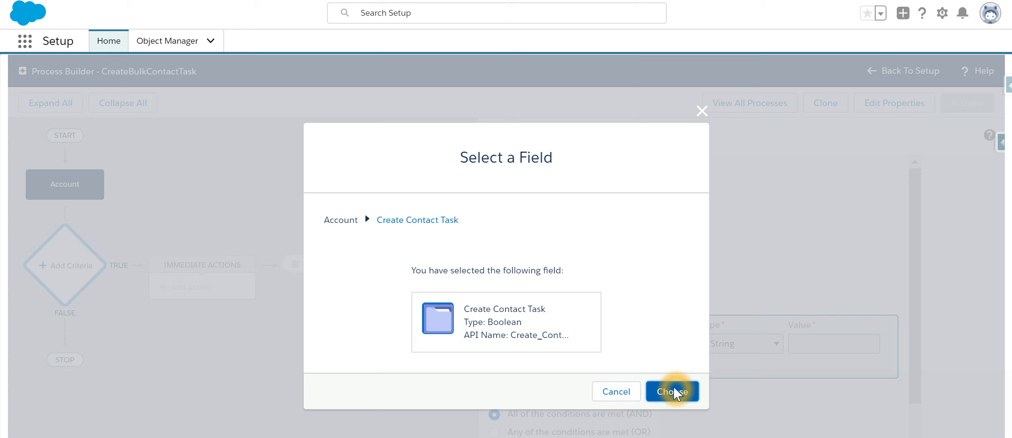
left_click(823, 343)
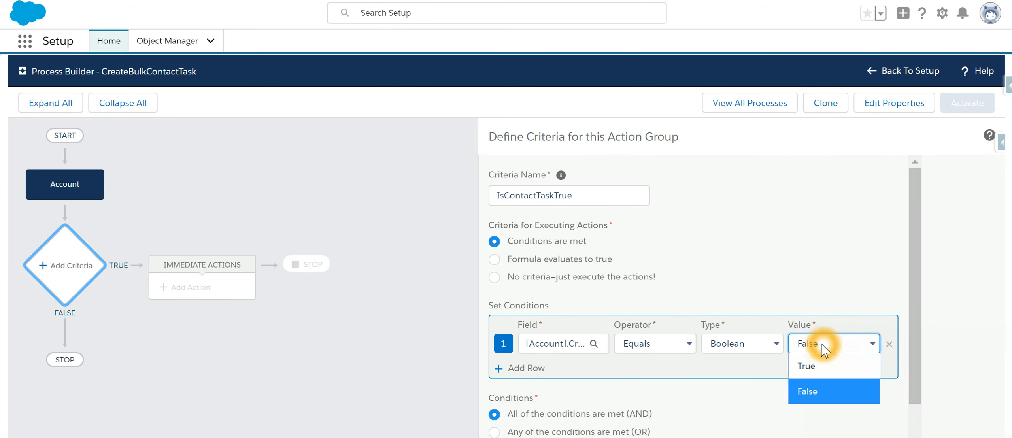
left_click(818, 366)
scroll(696, 367, "down", 1)
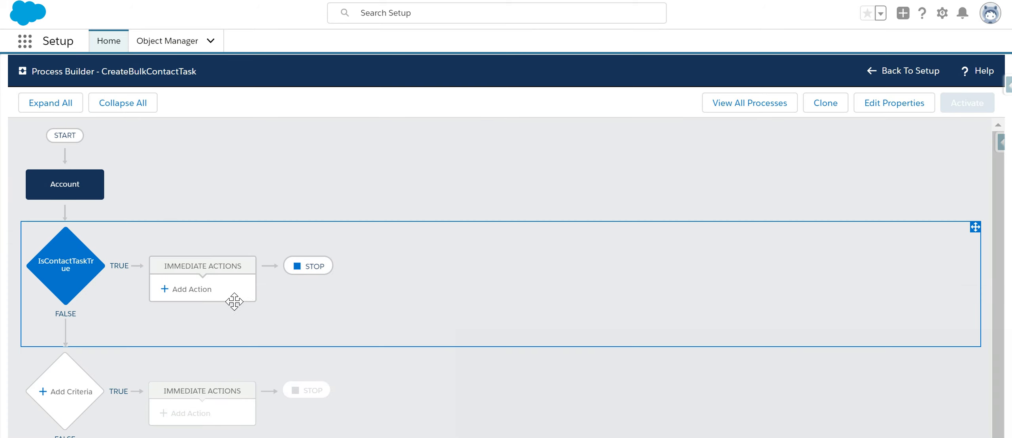
left_click(207, 303)
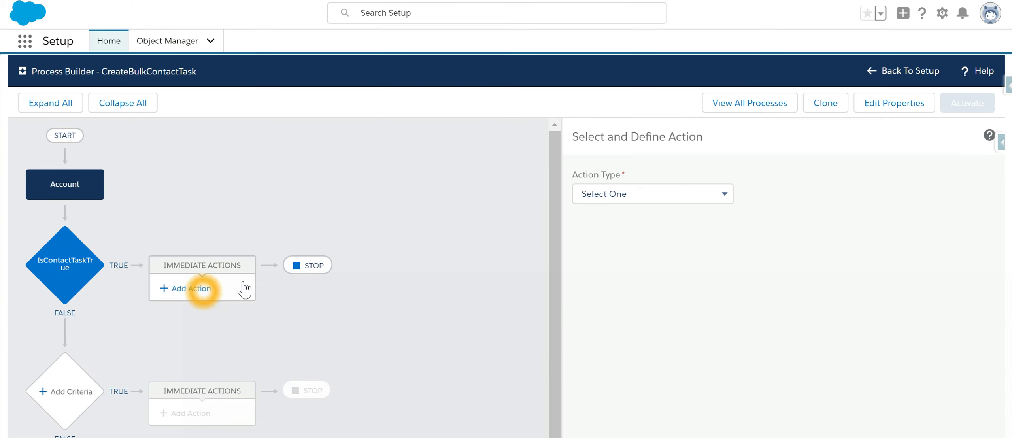
Step: Make the action a Flows action that launches the ContactTaskBulk flow
left_click(669, 198)
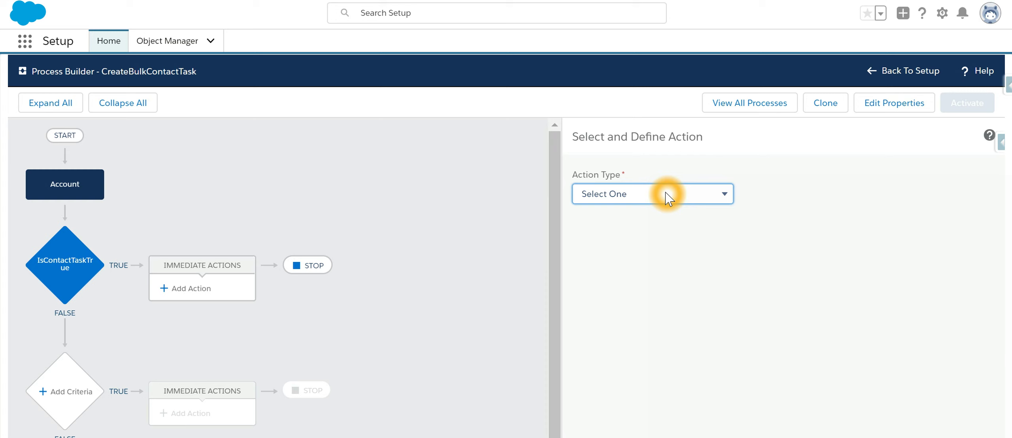
left_click(631, 323)
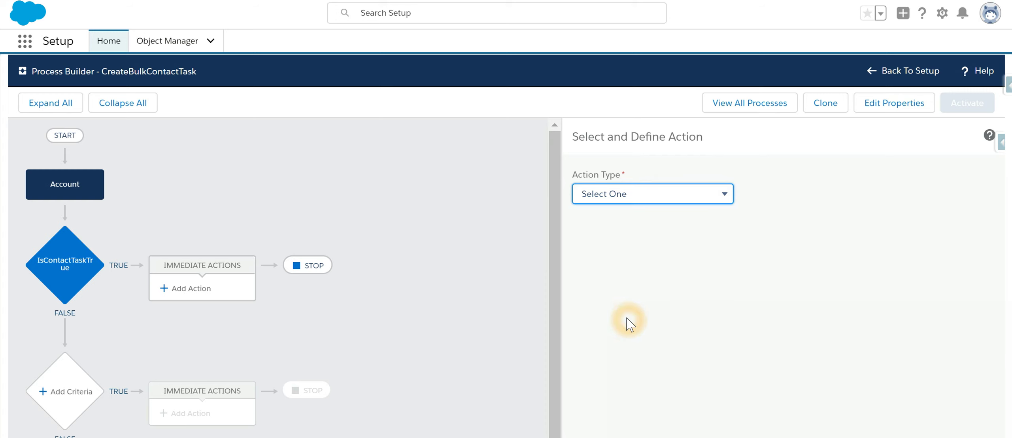
left_click(622, 242)
type("CallContactTask")
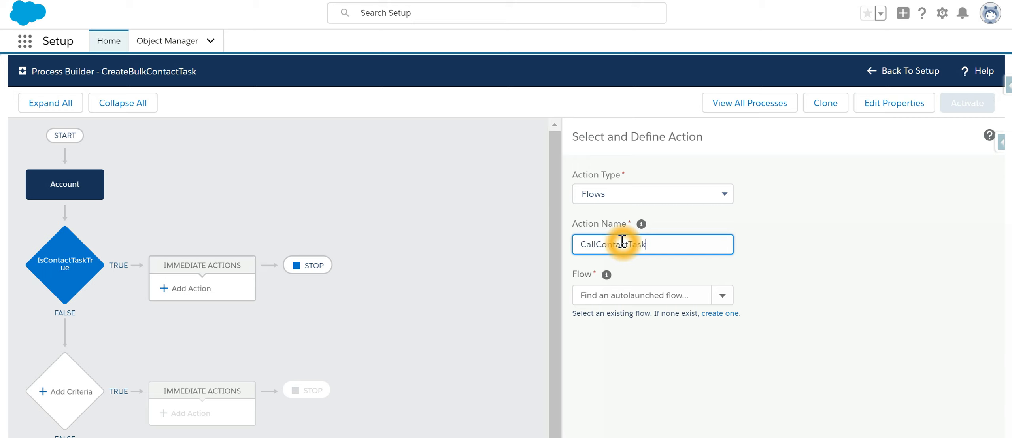
left_click(620, 301)
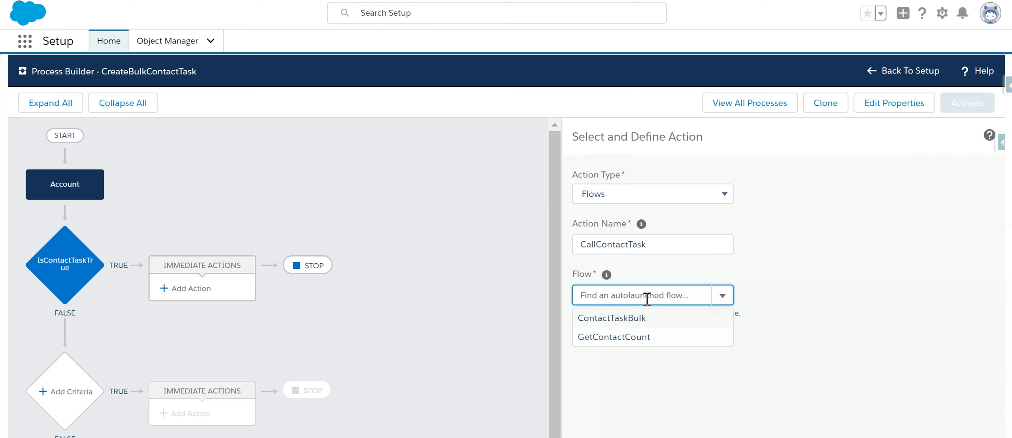
left_click(645, 320)
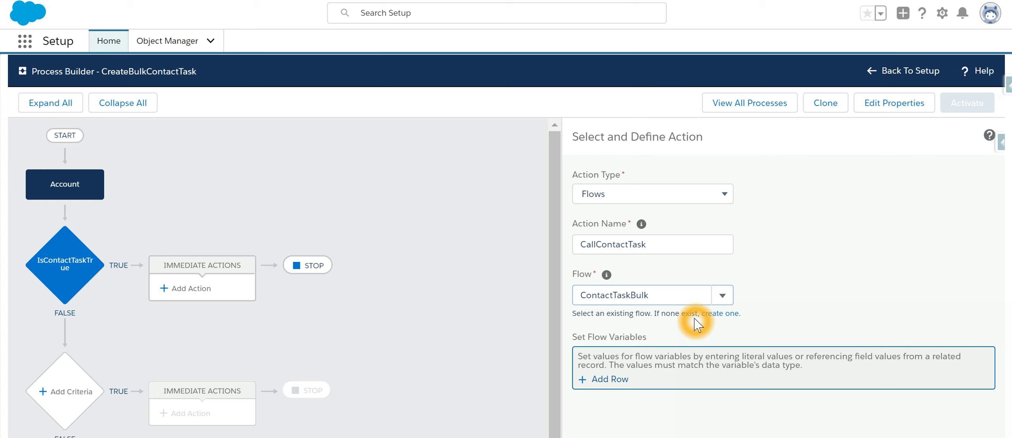
Step: Add the AccountID flow variable with a Field Reference value type
left_click(710, 376)
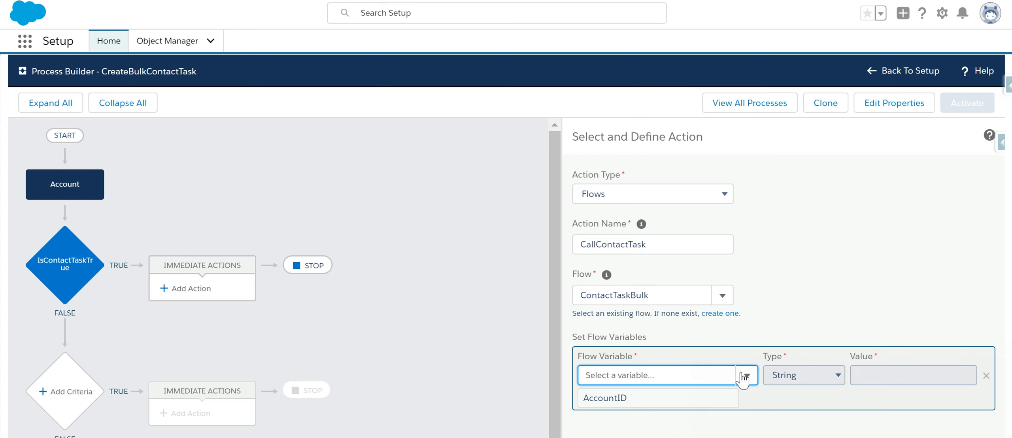
left_click(644, 398)
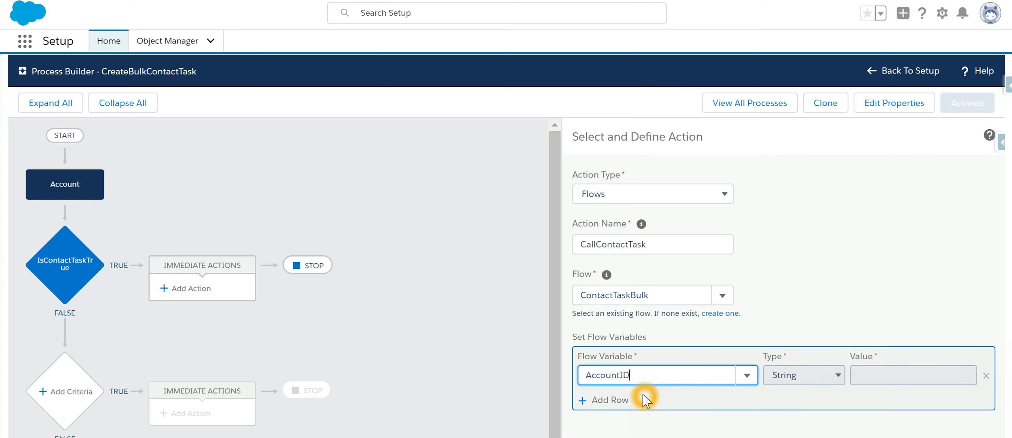
left_click(818, 377)
left_click(814, 305)
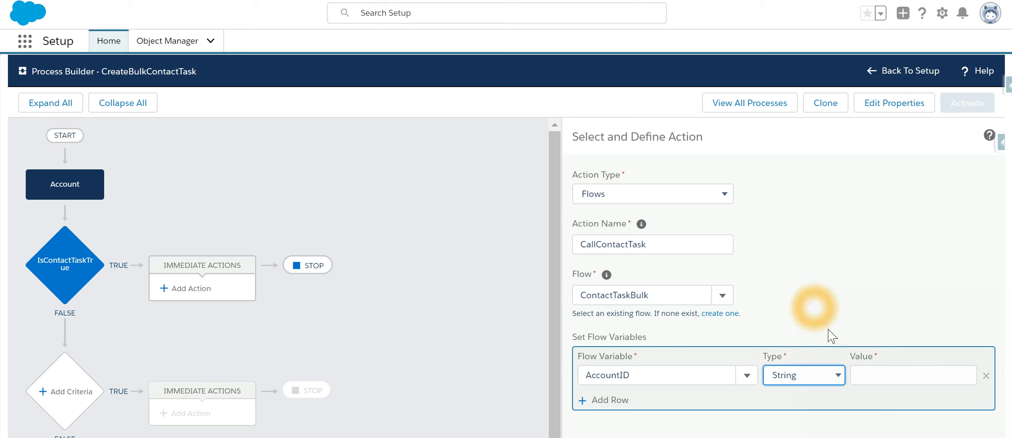
left_click(881, 377)
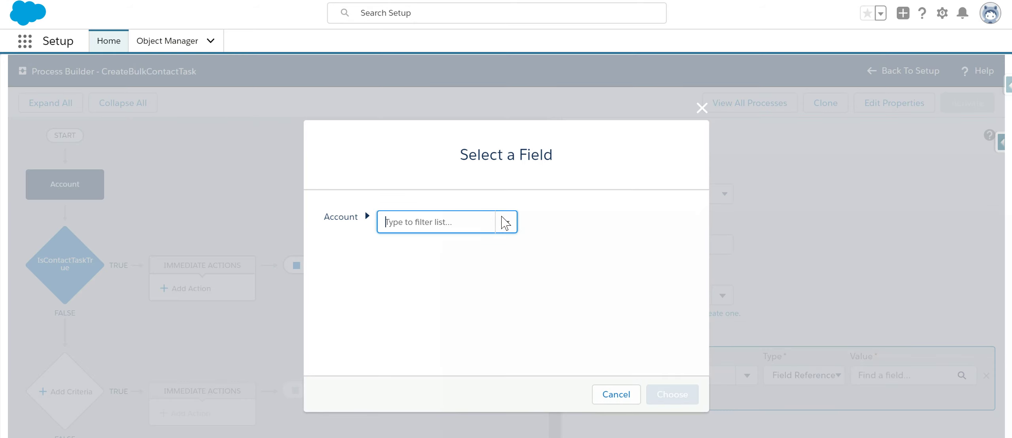
Step: Feed AccountID from the Account ID field and save the CallContactTask action
left_click(505, 224)
type("id")
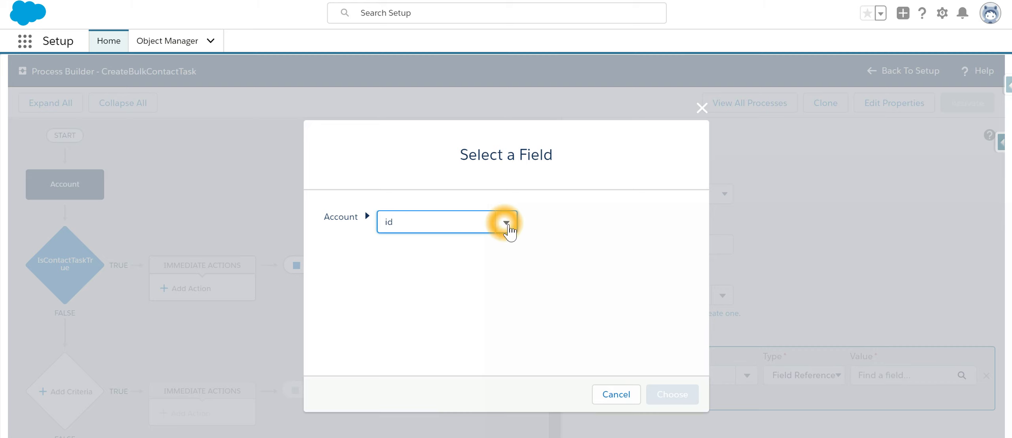
left_click(438, 217)
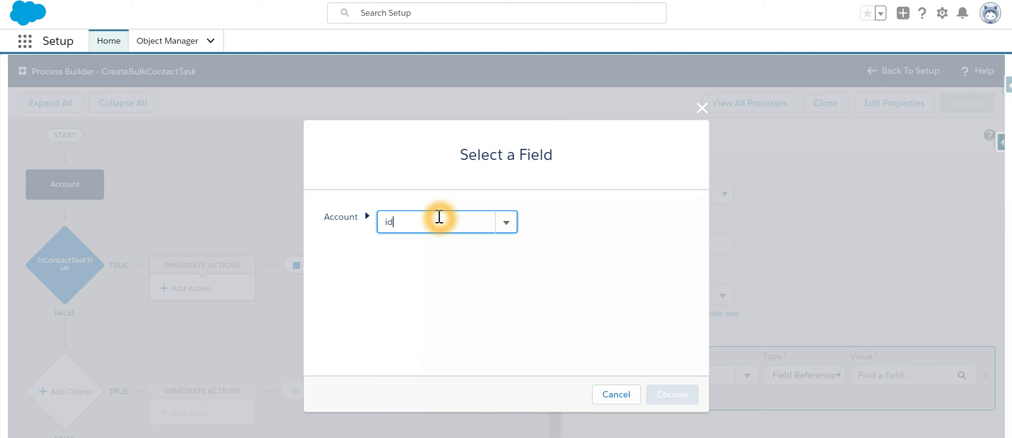
left_click(514, 224)
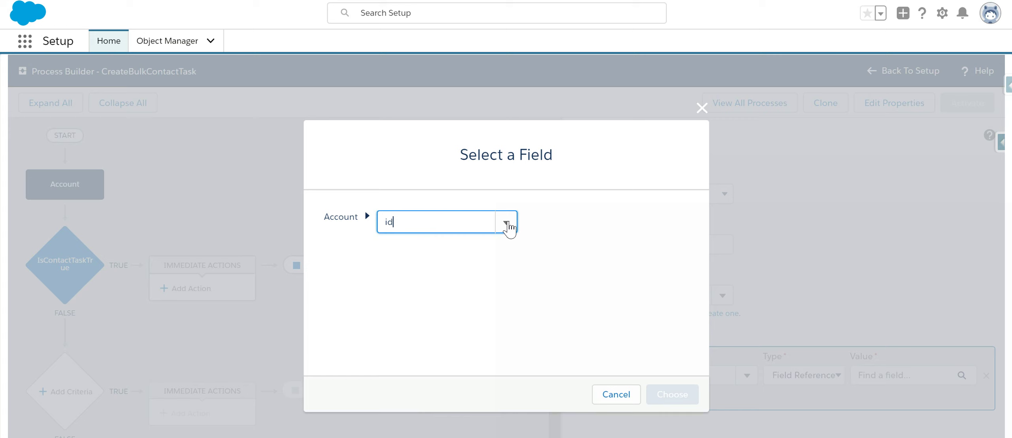
left_click(513, 224)
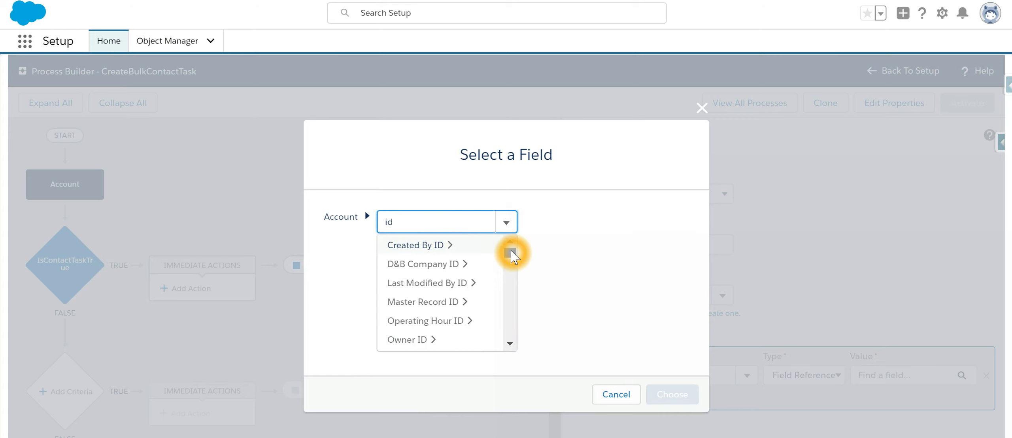
scroll(513, 262, "down", 3)
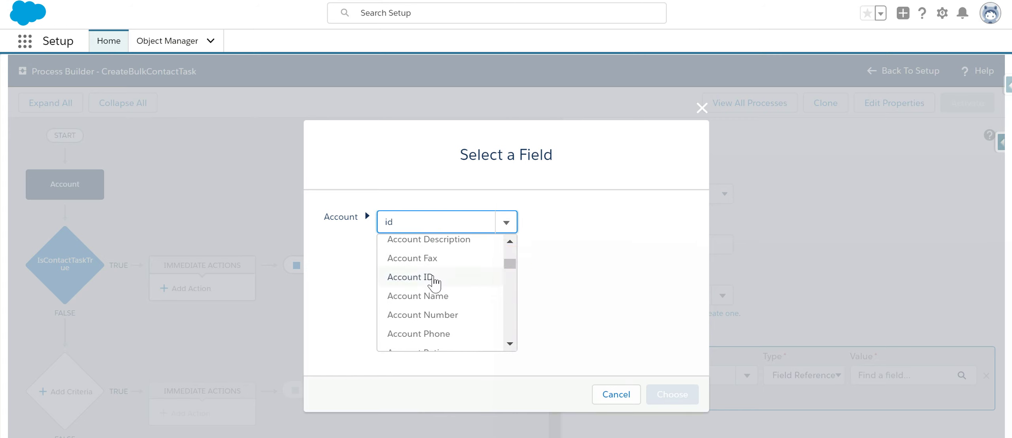
left_click(436, 279)
left_click(674, 391)
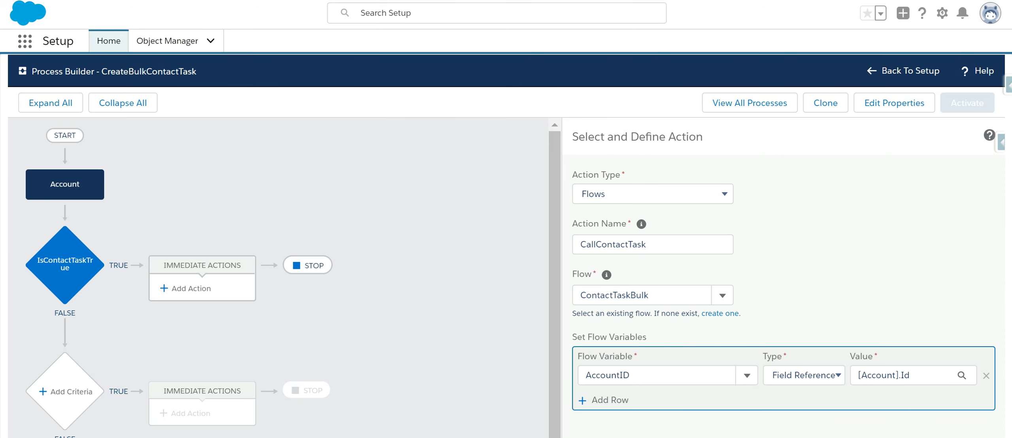
left_click(588, 389)
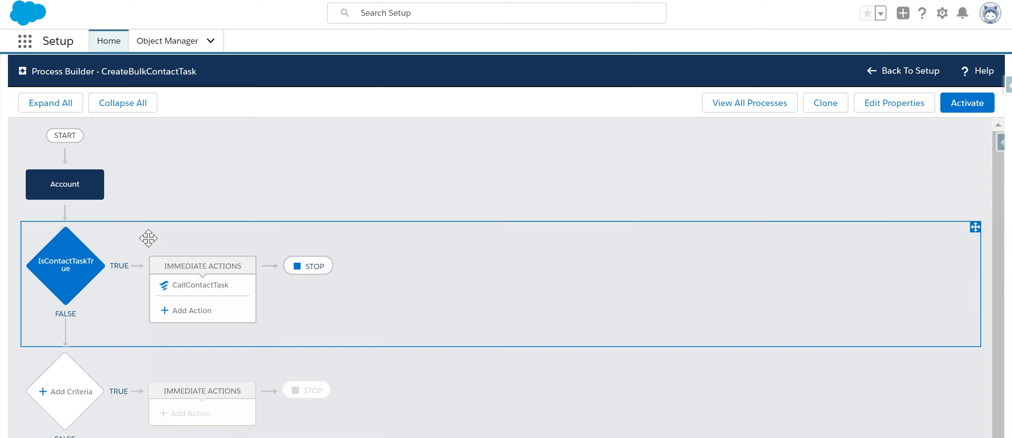
Step: Review the Account object, IsContactTaskTrue criteria and CallContactTask action
left_click(151, 241)
left_click(72, 190)
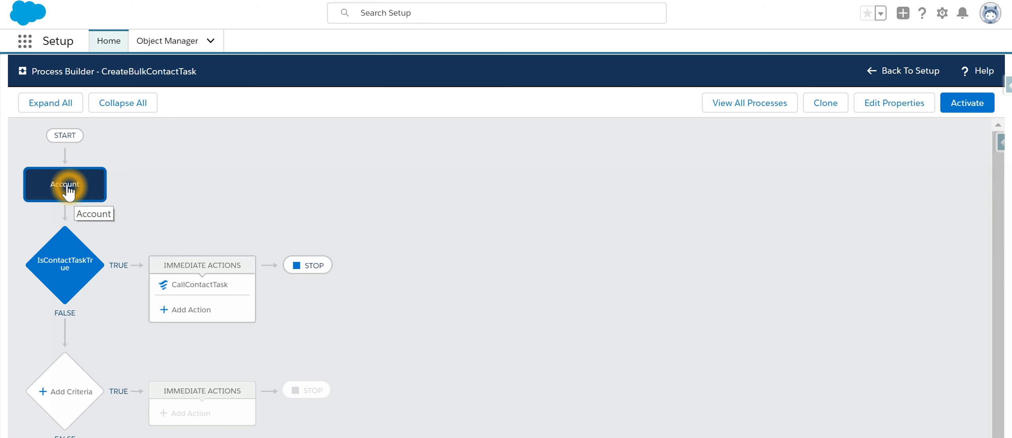
left_click(72, 267)
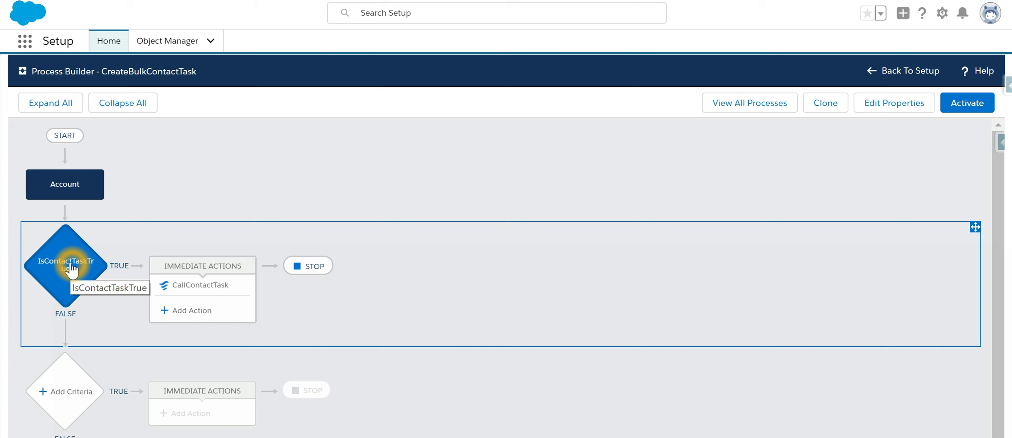
left_click(198, 291)
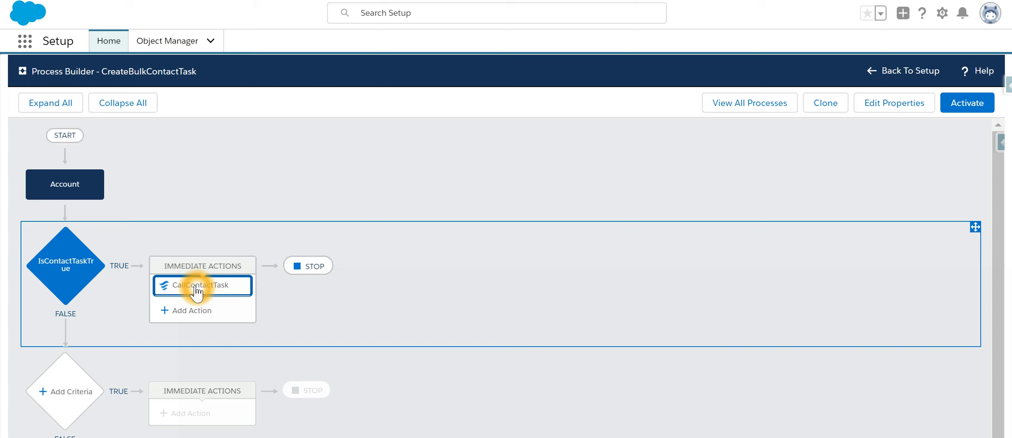
Step: Activate this version of the process and confirm
left_click(966, 103)
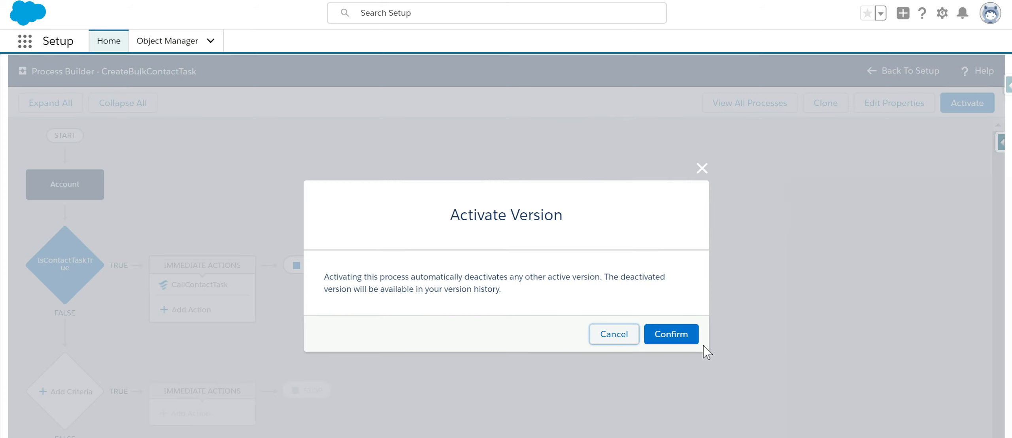
left_click(672, 334)
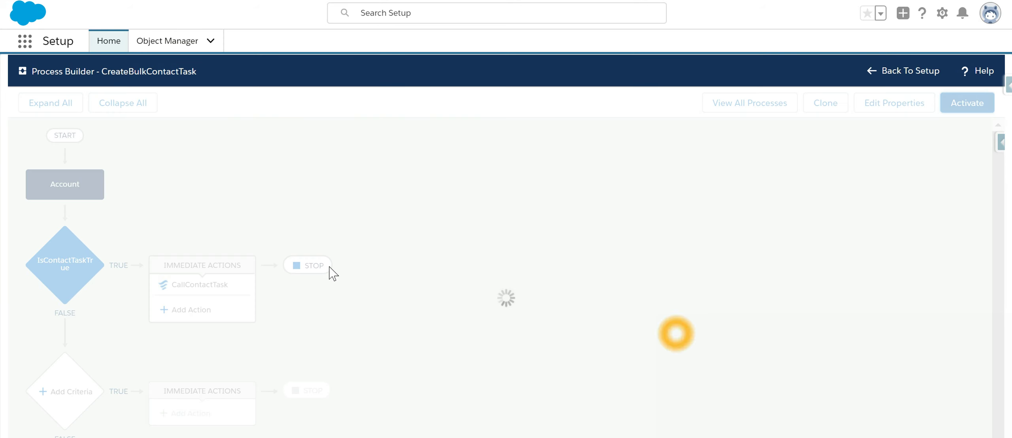
left_click(255, 144)
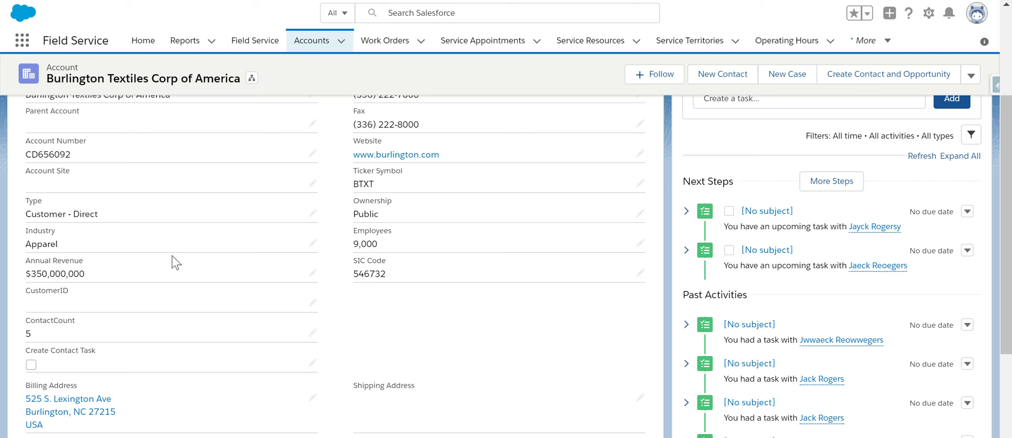
Step: Check Create Contact Task on Burlington Textiles Corp of America and save the account
left_click(34, 370)
left_click(33, 370)
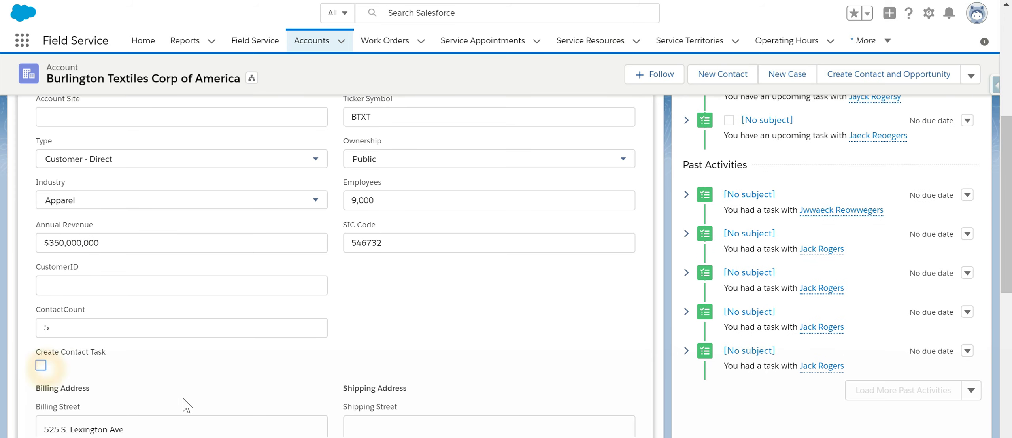
left_click(41, 365)
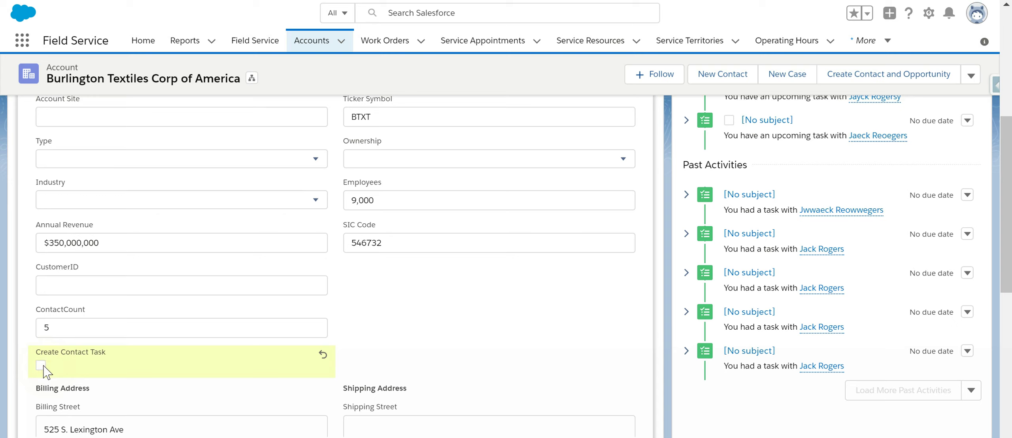
left_click(42, 365)
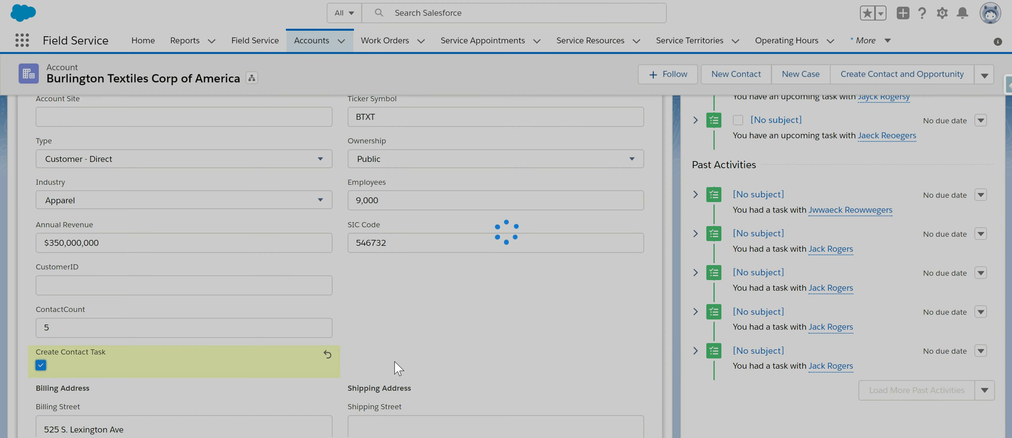
left_click(393, 362)
left_click(419, 302)
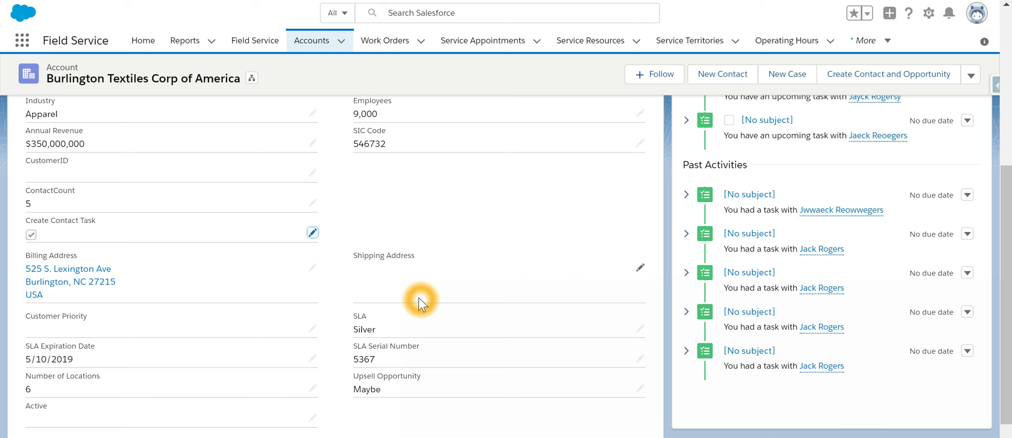
left_click(616, 289)
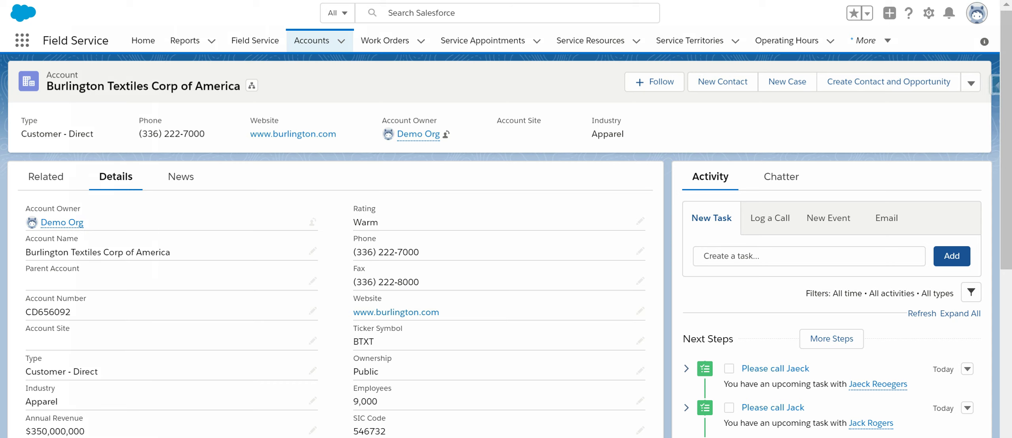
Step: Open a contact from the Contacts list on the account's Related tab
left_click(46, 176)
mouse_move(396, 342)
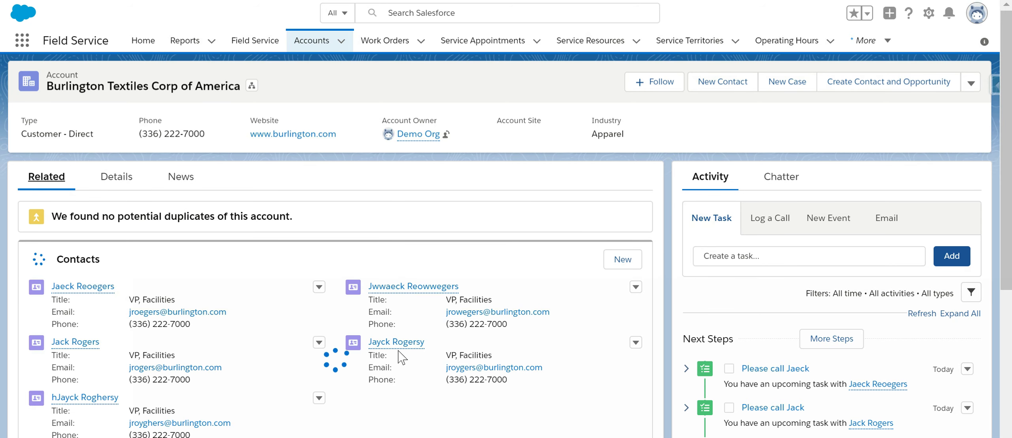
left_click(402, 348)
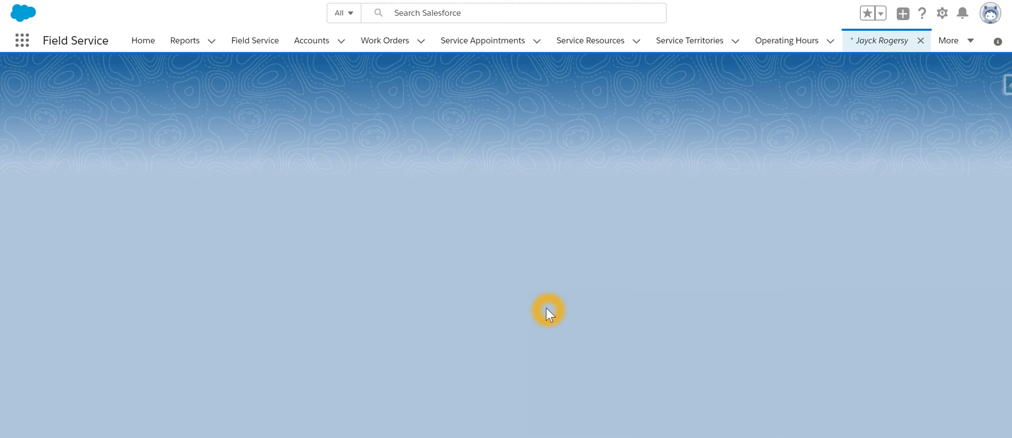
left_click(587, 193)
left_click(515, 284)
left_click(689, 337)
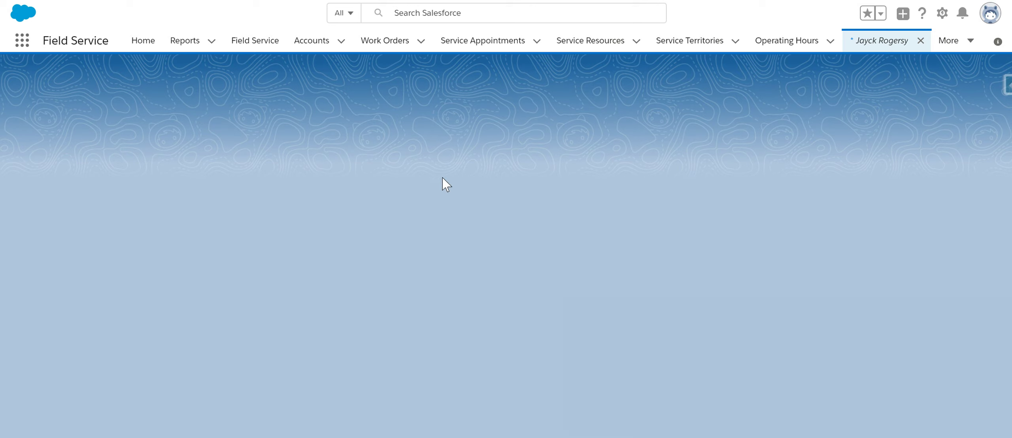